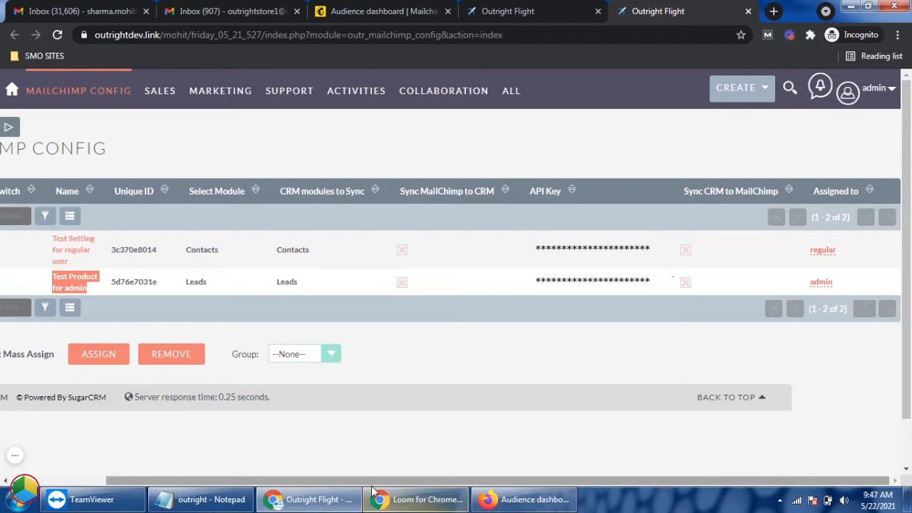
Step: Compare the CRM modules to sync for the regular user's and the admin's Mailchimp configurations
left_click_drag(371, 481, 205, 457)
double_click(401, 250)
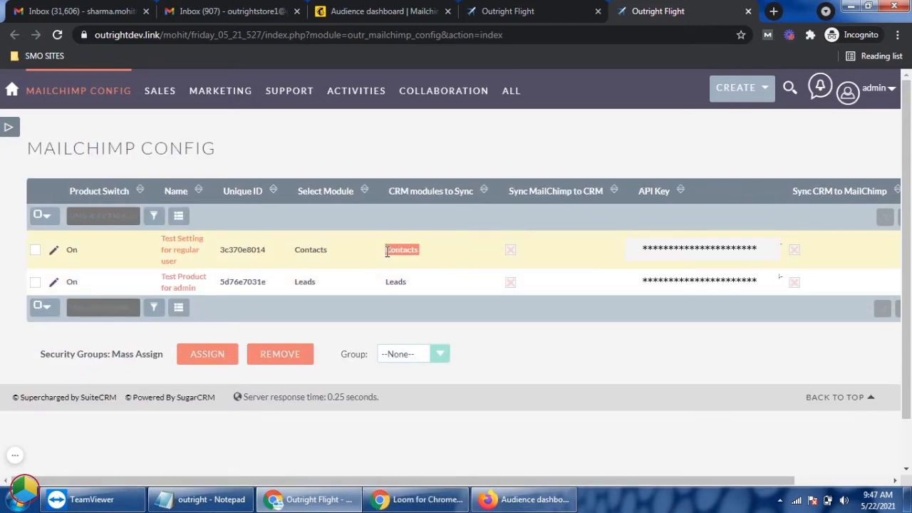
double_click(395, 282)
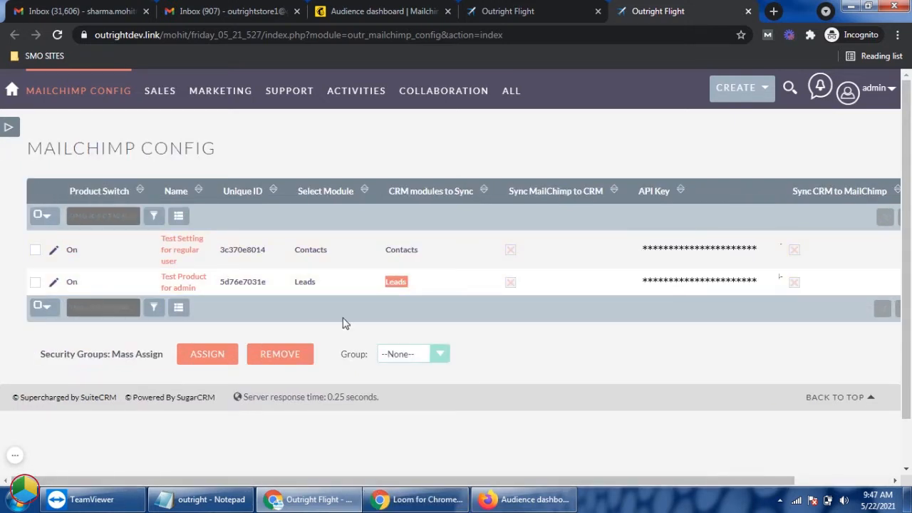
Step: Check the Outright Store Mailchimp audience in Chrome and the CRM Software audience in Firefox, returning to the CRM's Mailchimp configuration list
left_click(360, 7)
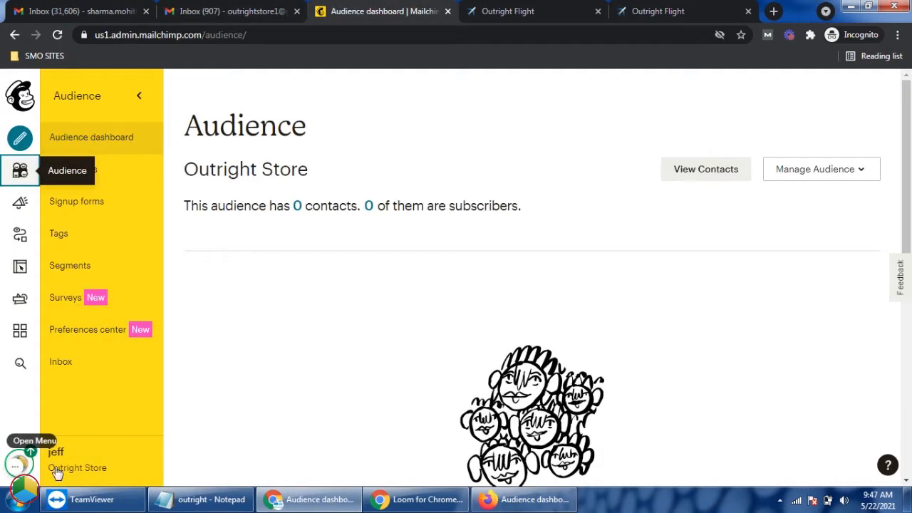
left_click(541, 506)
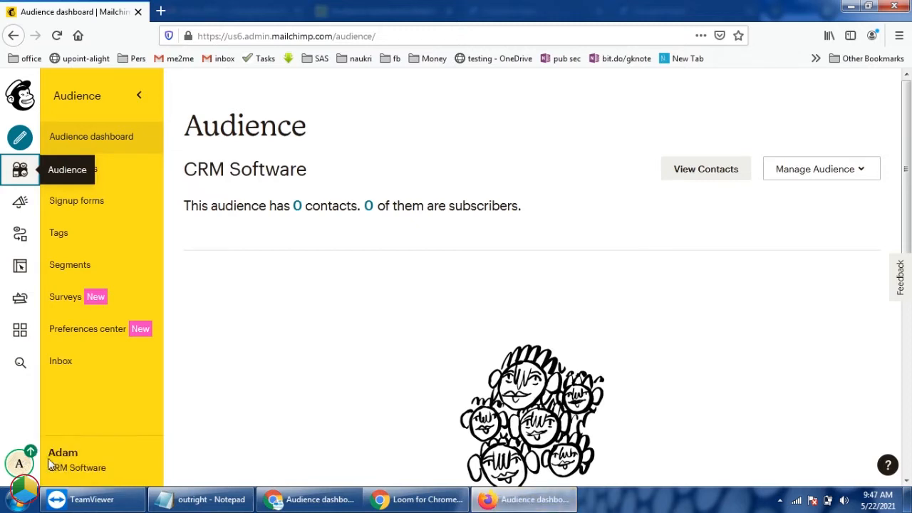
left_click(310, 499)
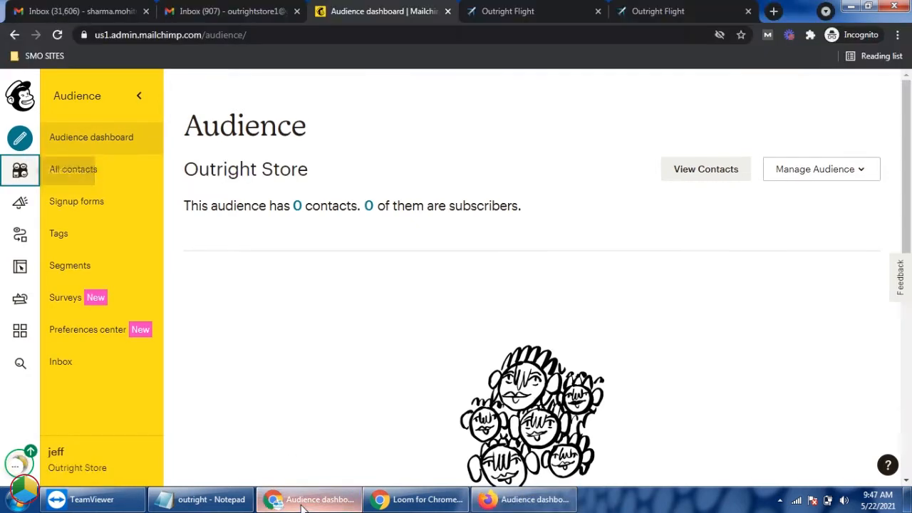
left_click(657, 9)
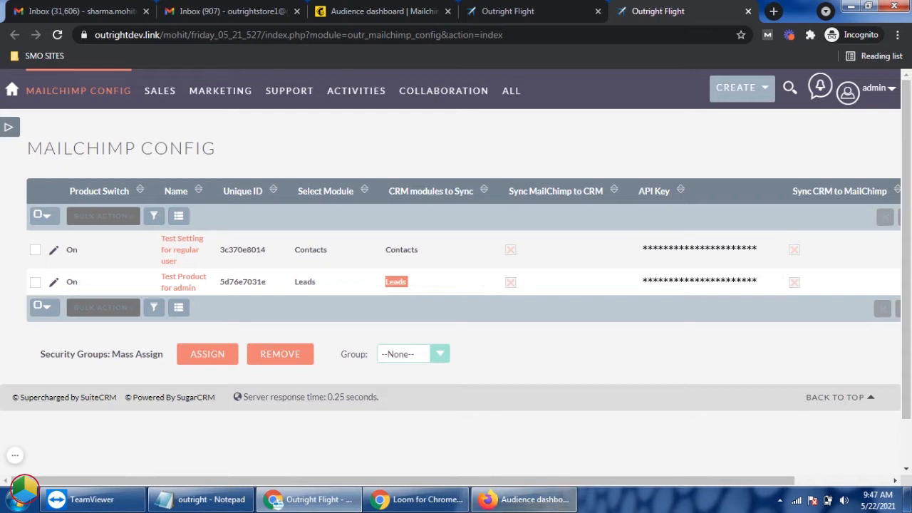
Step: Open the Test Product for admin configuration and review its webhook URL, API key, unique ID and sync settings
left_click(183, 281)
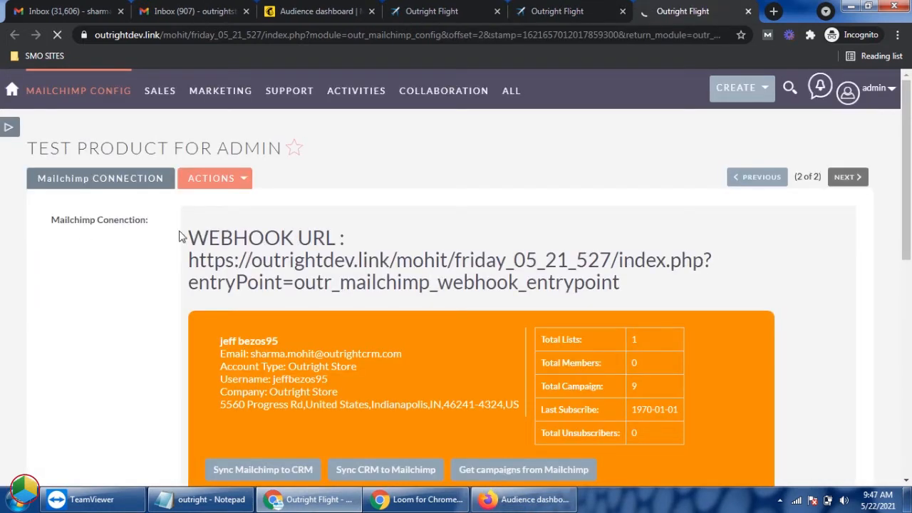
left_click_drag(179, 236, 339, 237)
scroll(349, 292, "down", 4)
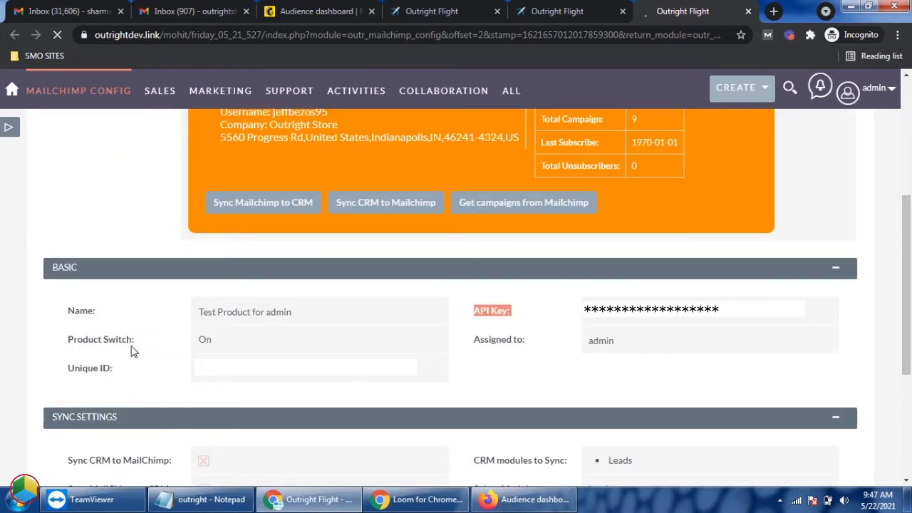
triple_click(109, 368)
scroll(130, 365, "down", 1)
triple_click(543, 395)
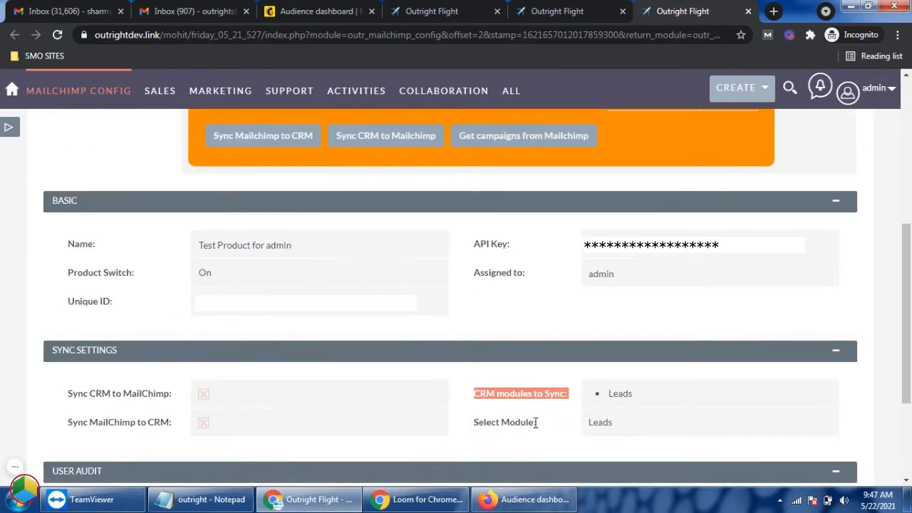
triple_click(531, 422)
scroll(526, 384, "down", 2)
scroll(524, 380, "up", 5)
Step: Open the API keys page of the Outright Store Mailchimp account and locate the account's own keys
left_click(329, 11)
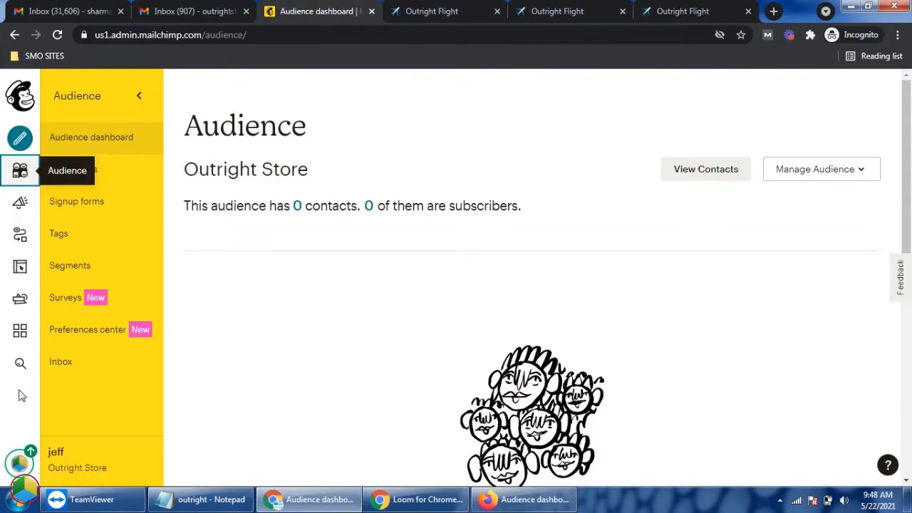
left_click(19, 465)
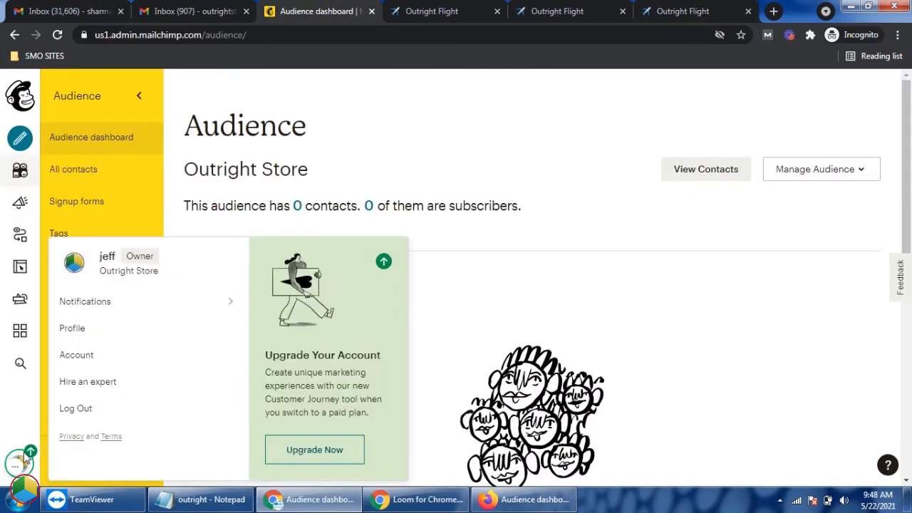
left_click(82, 329)
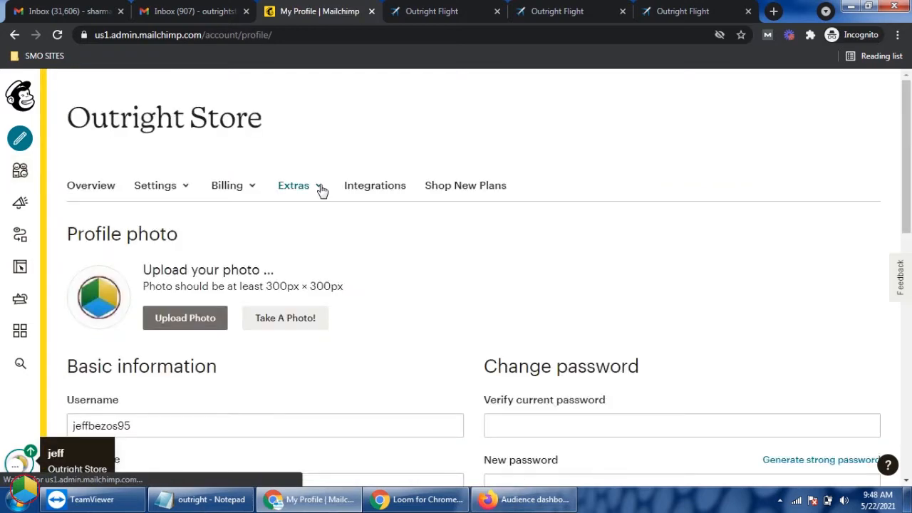
left_click(321, 190)
left_click(309, 249)
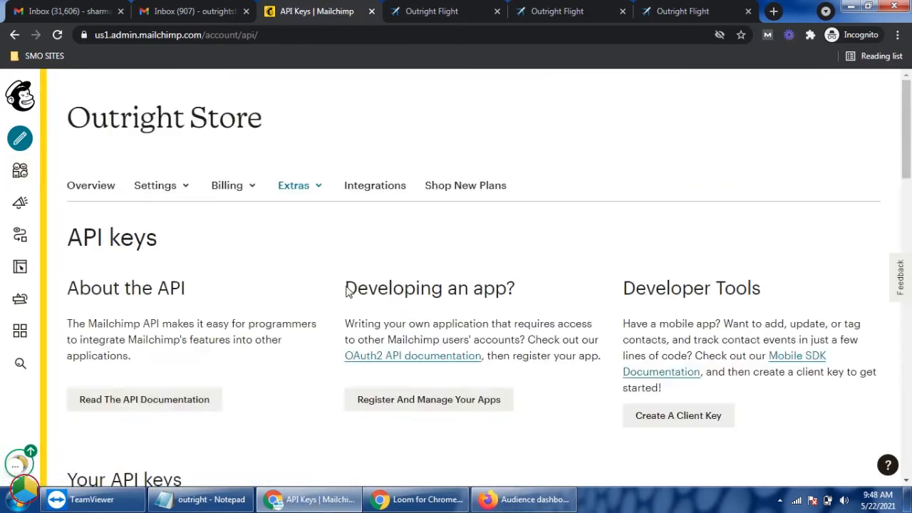
scroll(348, 289, "down", 5)
left_click(554, 263)
Step: Locate the API Key field in the CRM's Test Product for admin configuration
left_click(683, 12)
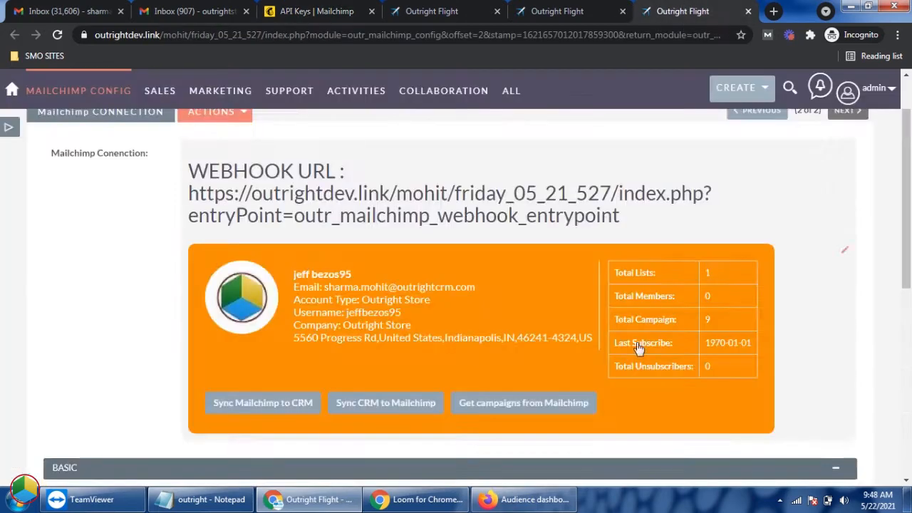
scroll(638, 349, "down", 5)
triple_click(501, 176)
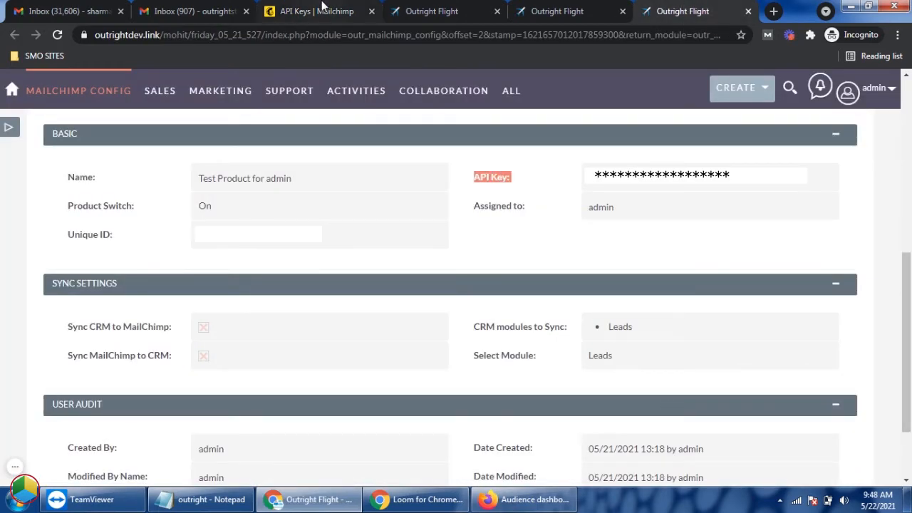
Step: Find the unique audience ID in Outright Store's Mailchimp audience settings and match it to the Unique ID field in the CRM configuration
left_click(317, 11)
left_click(22, 174)
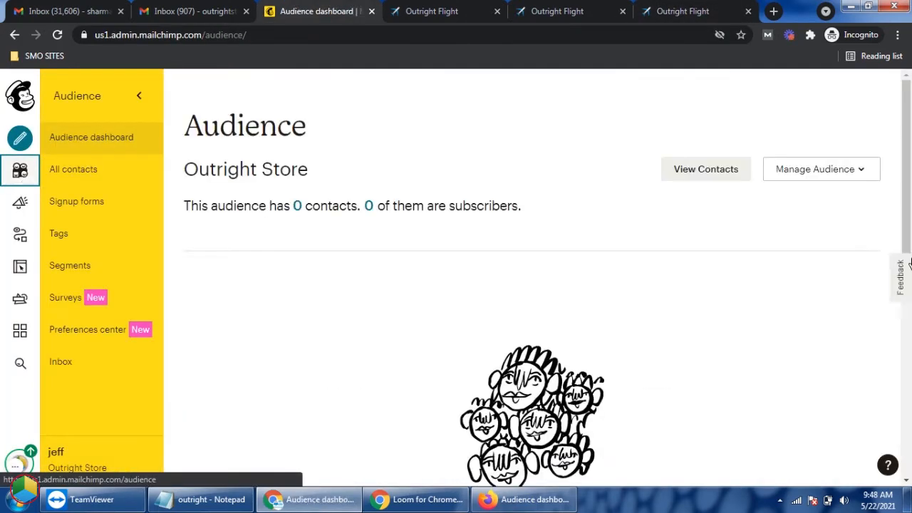
left_click(846, 171)
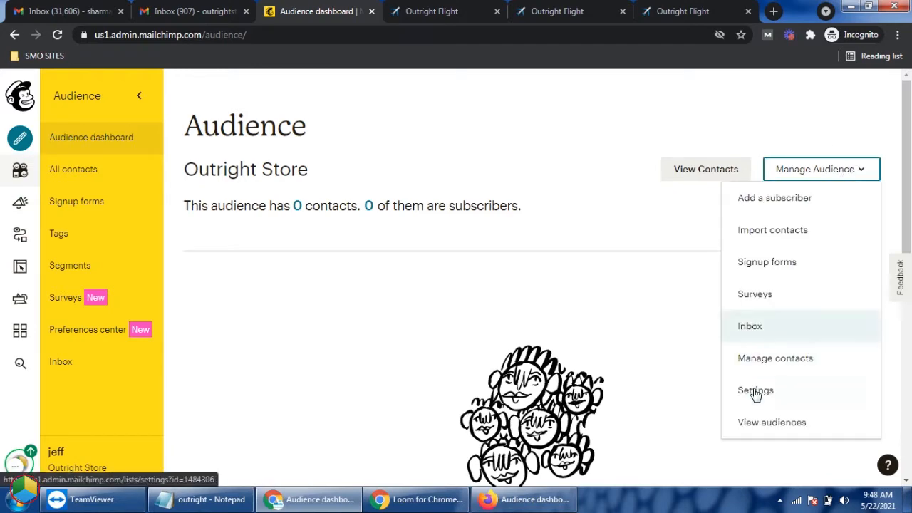
left_click(755, 391)
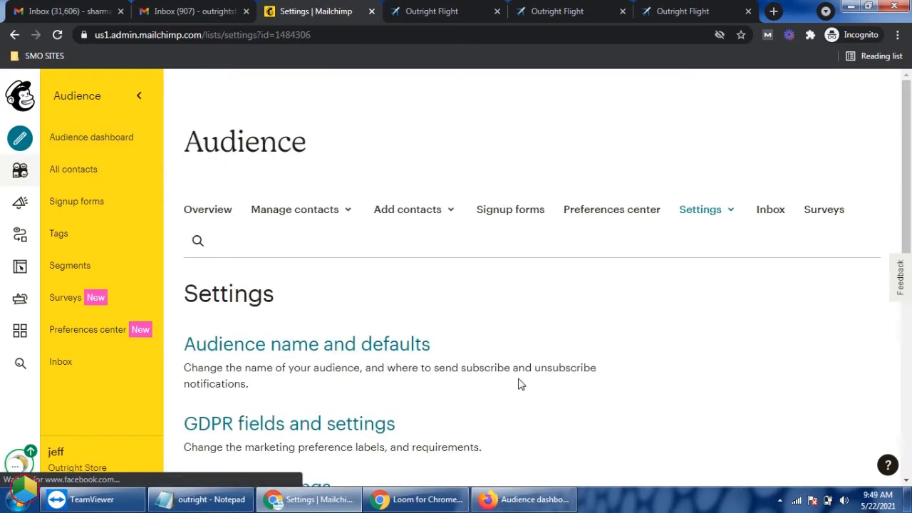
scroll(518, 385, "down", 6)
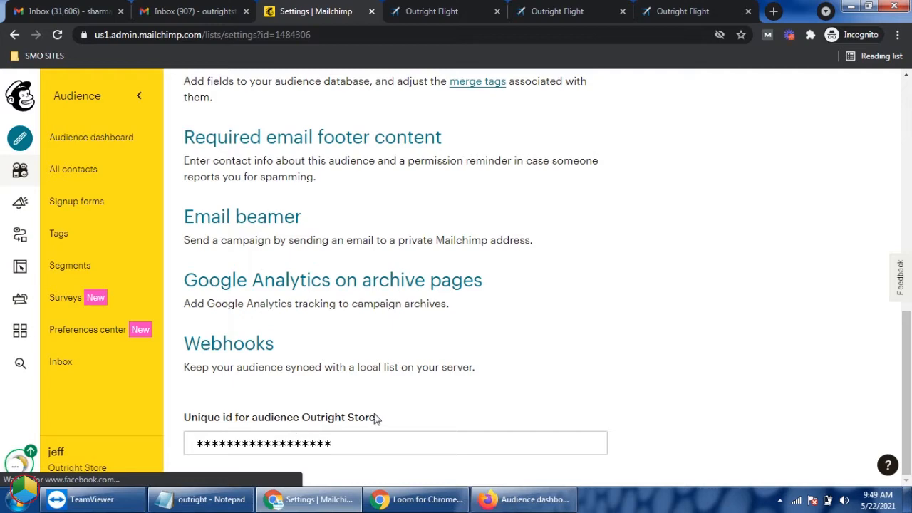
left_click(375, 418)
left_click(687, 11)
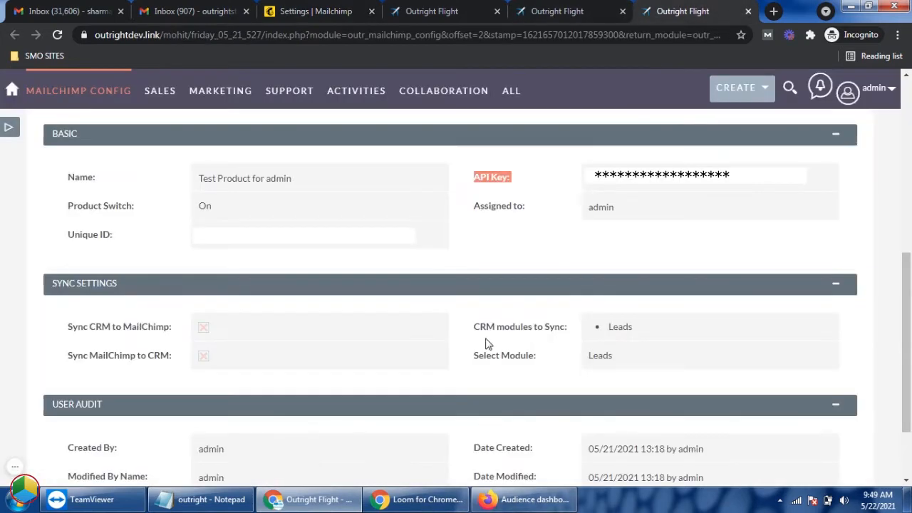
triple_click(108, 236)
Step: Open the Outright Store audience's webhooks in Mailchimp and compare the configured URL with the webhook URL in the CRM configuration
left_click(321, 11)
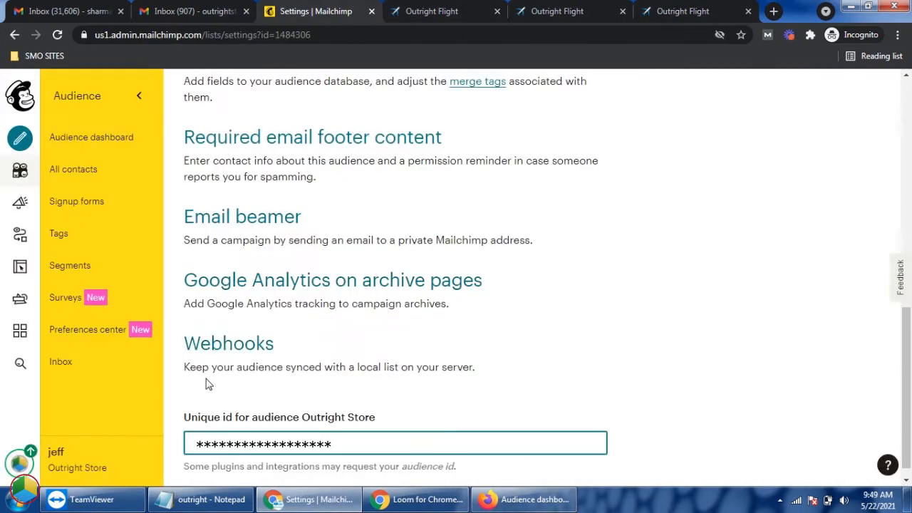
left_click(225, 346)
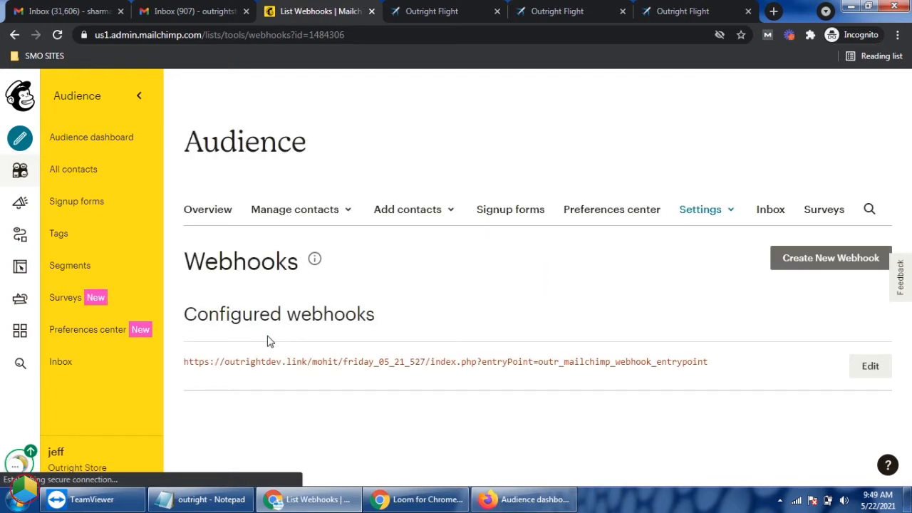
scroll(385, 335, "down", 2)
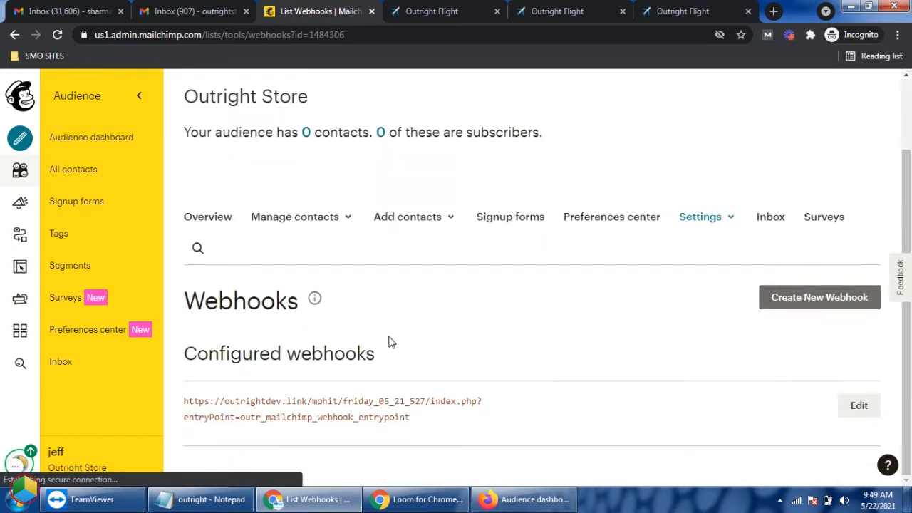
triple_click(419, 419)
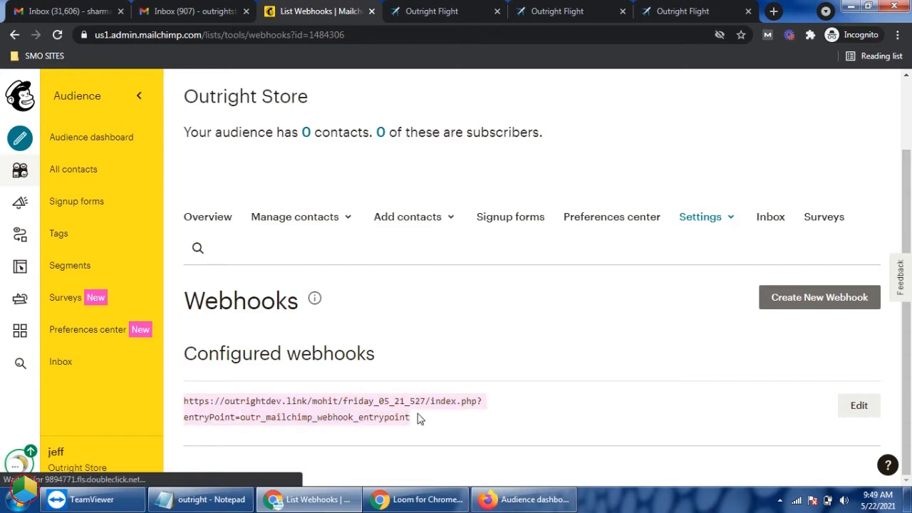
left_click(670, 11)
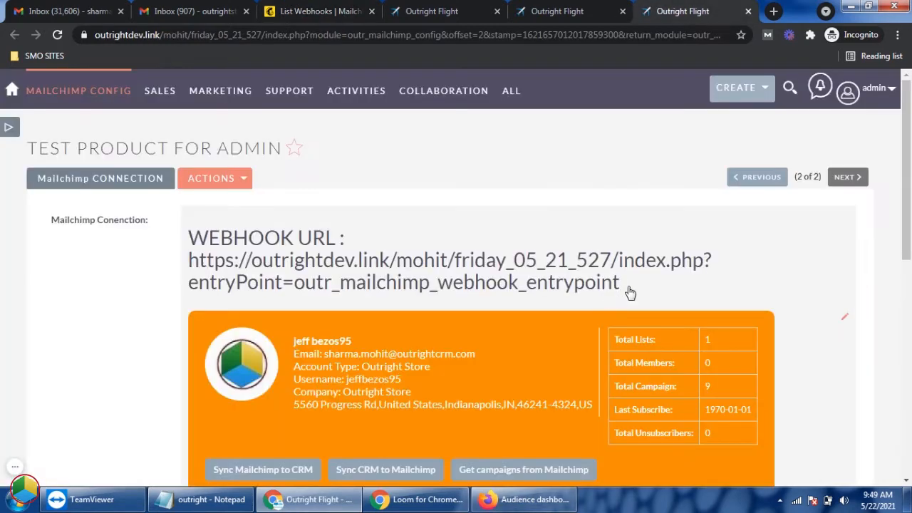
left_click_drag(631, 293, 190, 265)
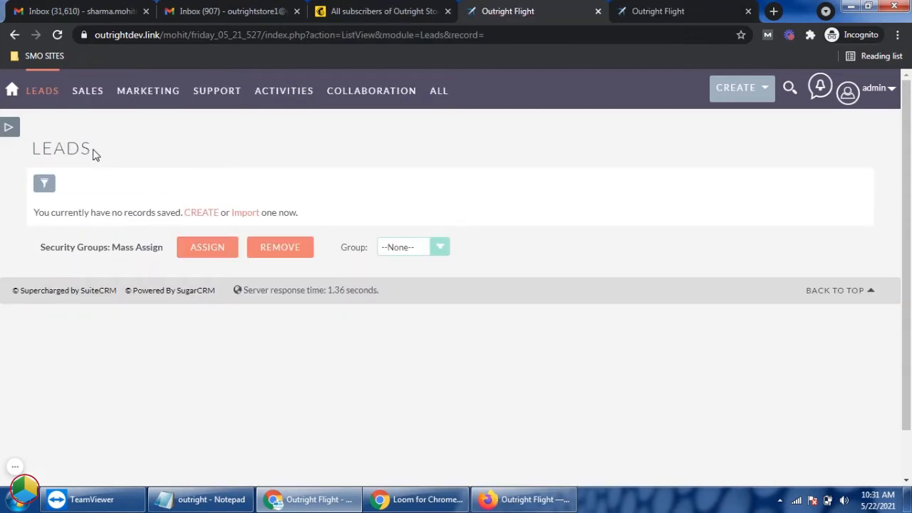
Step: Check the admin's Leads and Contacts lists in the CRM and the contact count of the Outright Store audience in Mailchimp
double_click(97, 155)
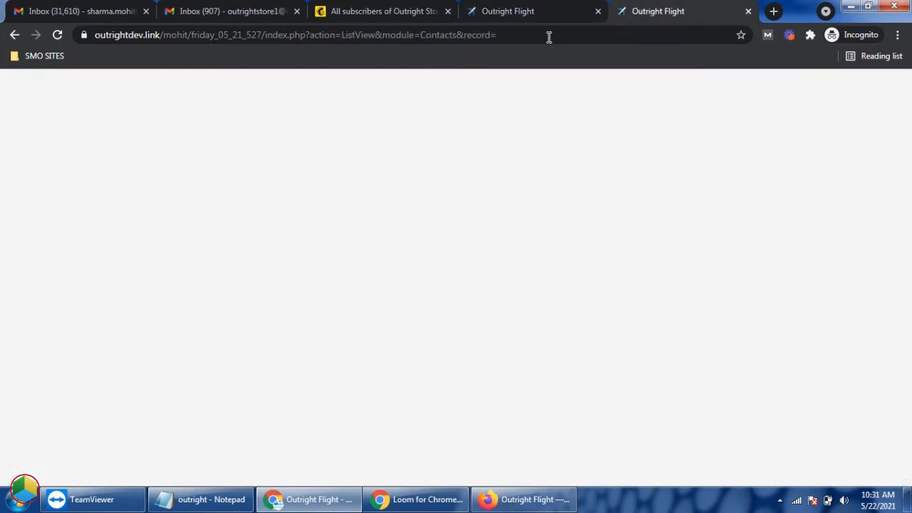
double_click(135, 155)
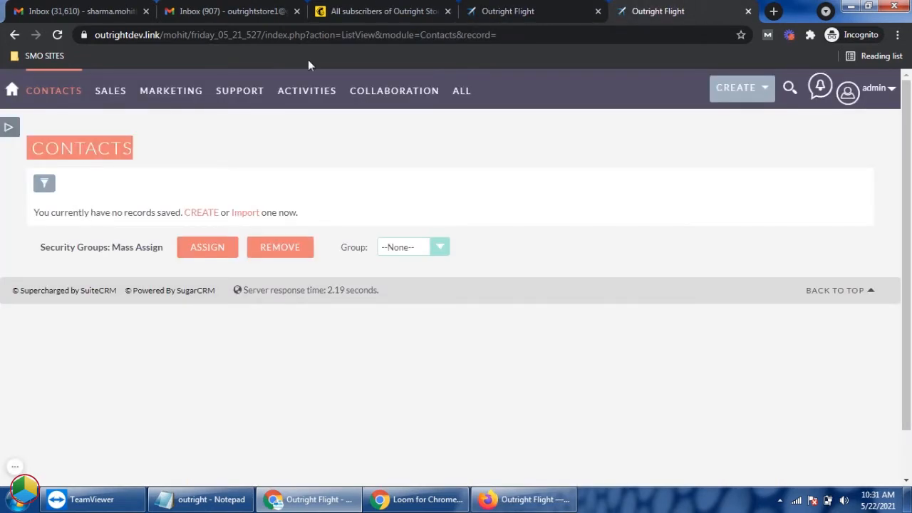
left_click(404, 11)
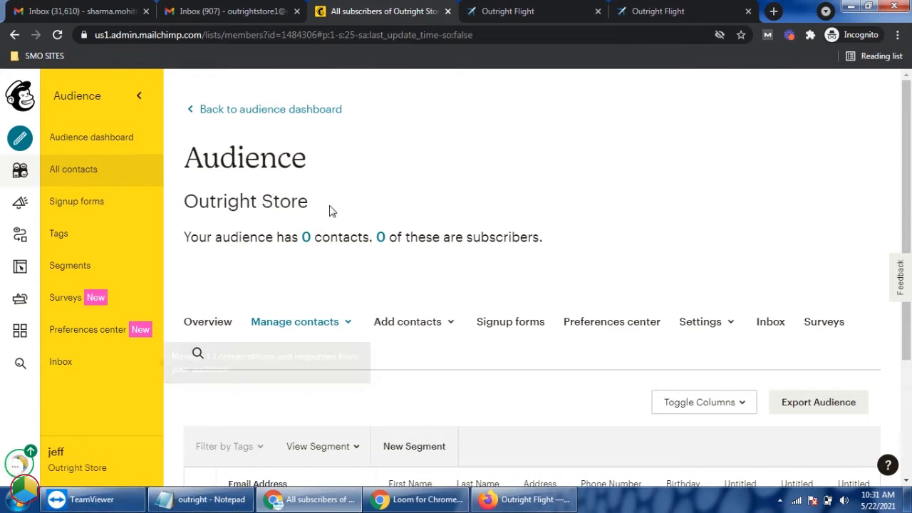
triple_click(322, 206)
triple_click(540, 236)
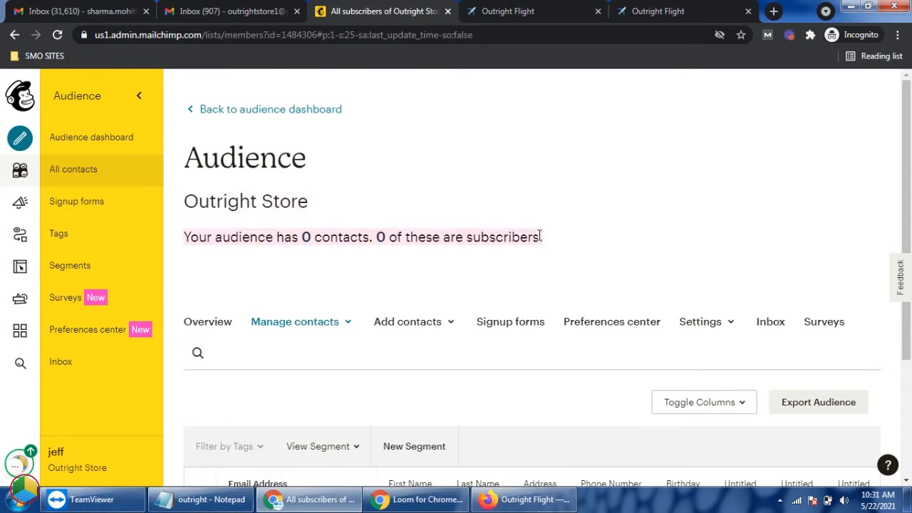
Step: Switch to Firefox and check the regular user's CRM Contacts list and the CRM Software audience in Mailchimp
left_click(534, 500)
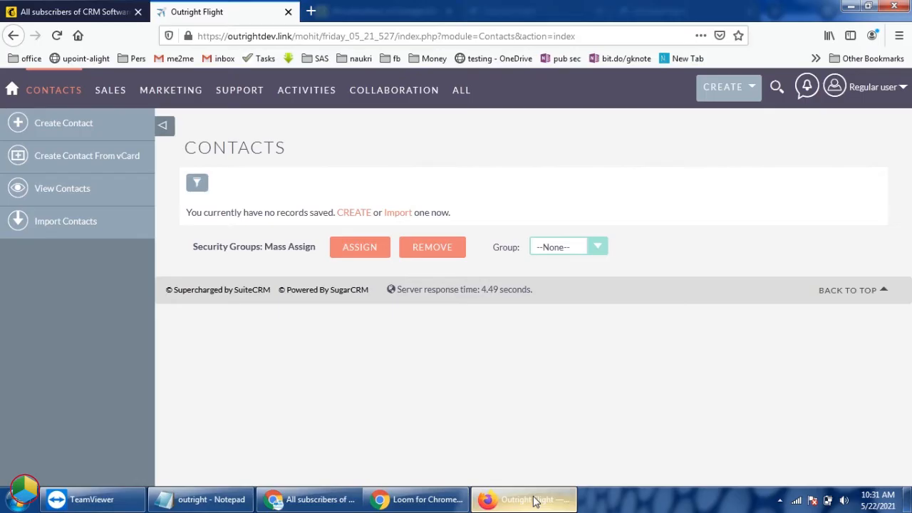
triple_click(285, 147)
left_click(71, 12)
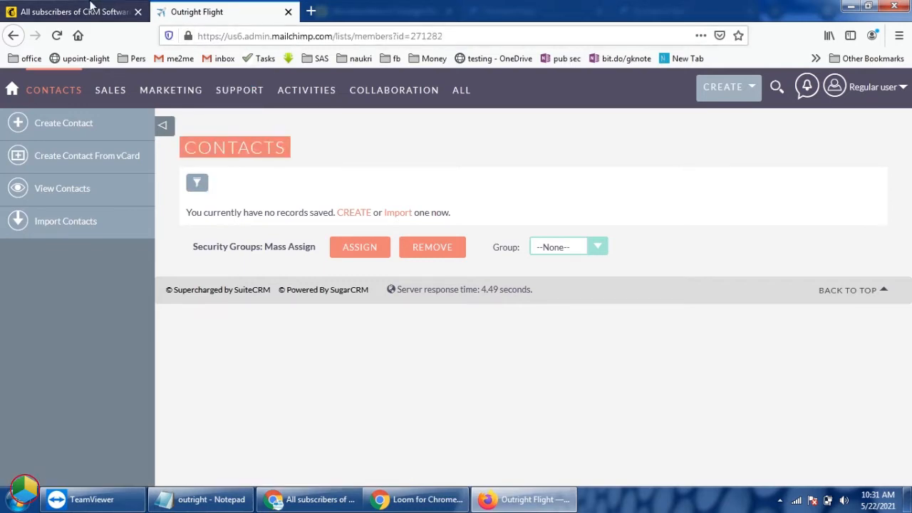
triple_click(301, 203)
Step: Switch to Chrome and start a new lead in the admin's CRM with the first name Test Product
left_click(313, 499)
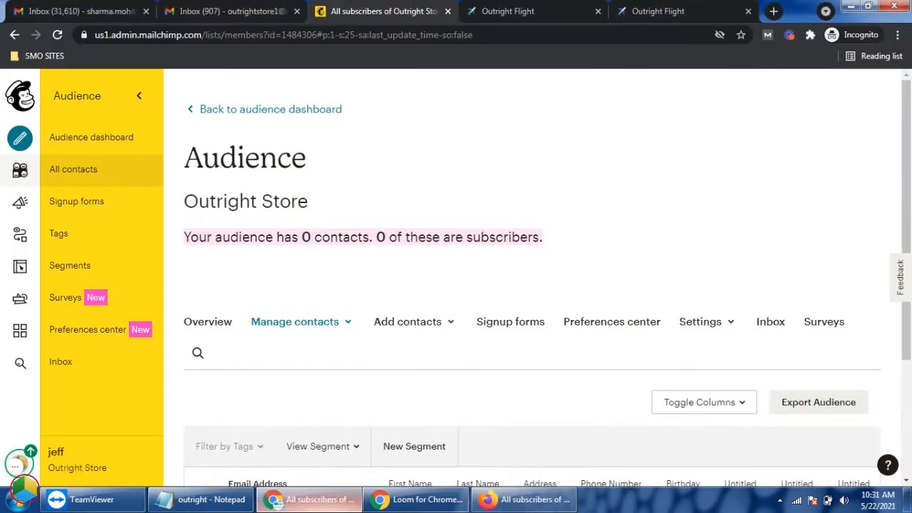
left_click(569, 9)
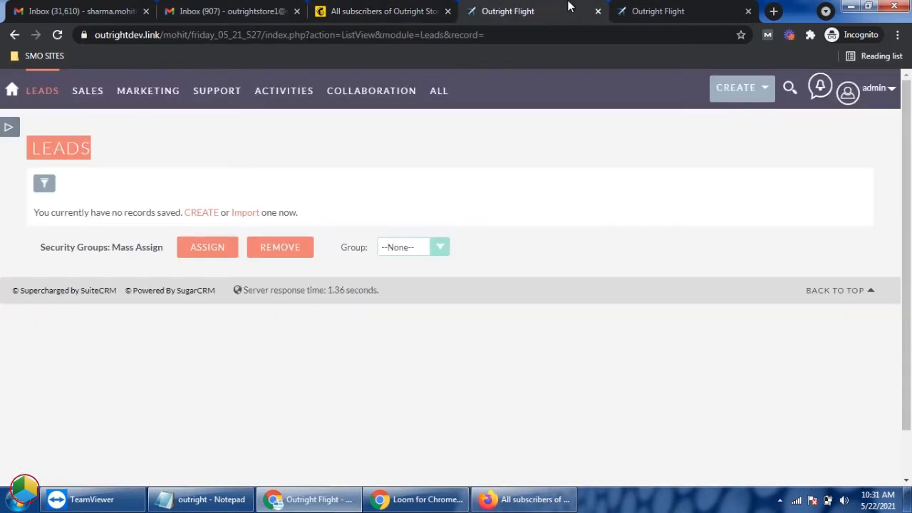
left_click(168, 119)
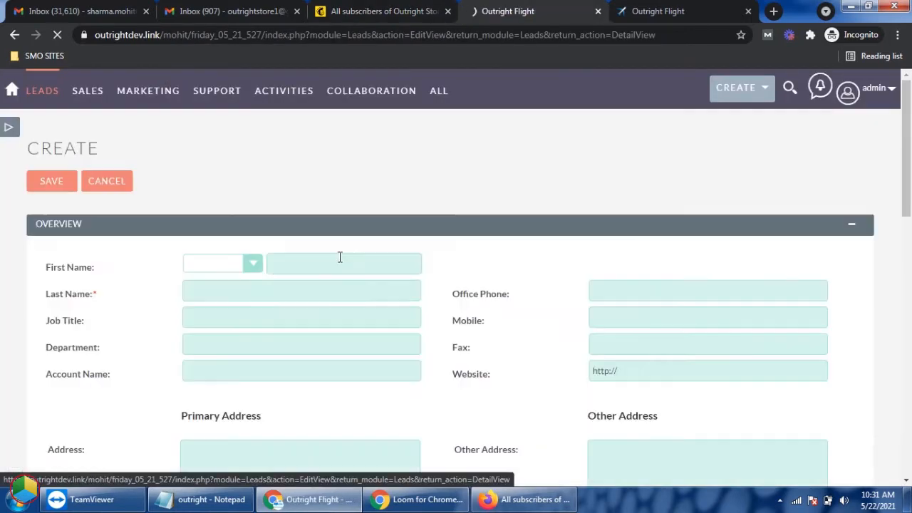
left_click(340, 257)
type("Test Product")
key("Tab")
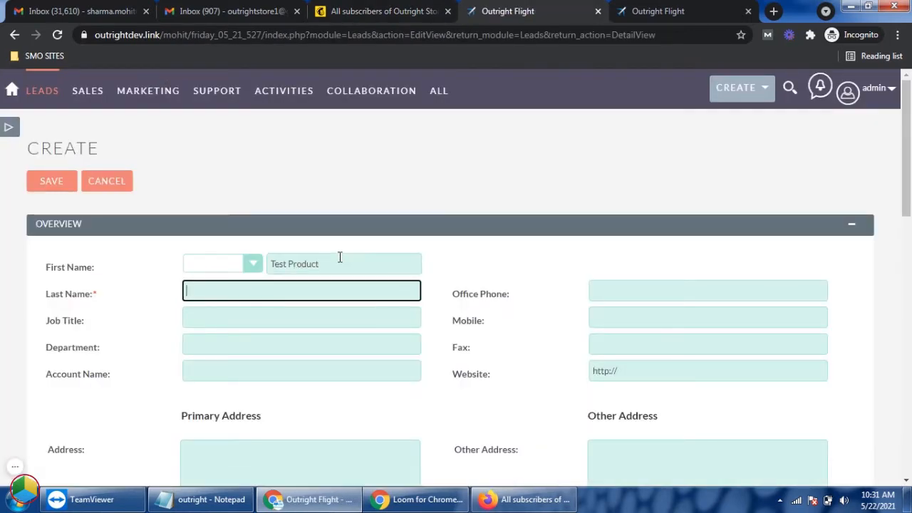
Step: Complete the lead with last name For Lead and its e-mail address, save it and return to the Leads list
scroll(394, 293, "down", 5)
left_click(337, 298)
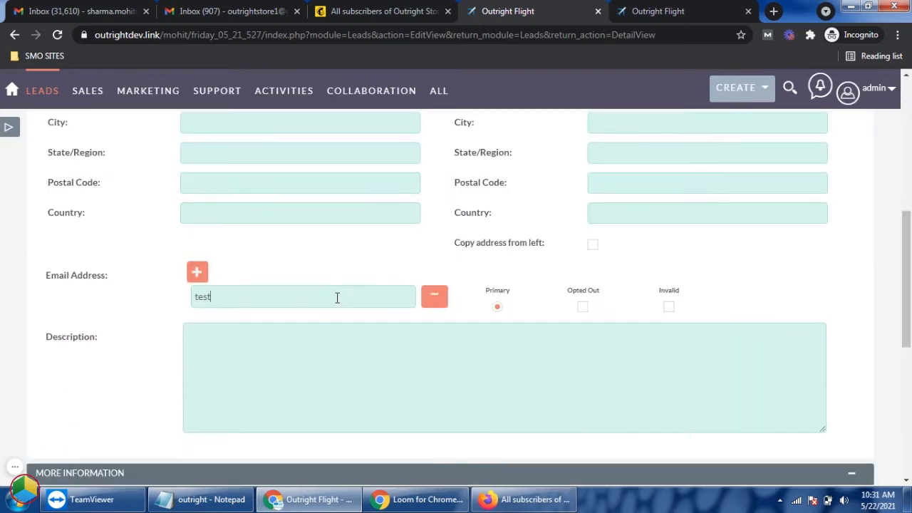
scroll(337, 298, "up", 6)
left_click(48, 181)
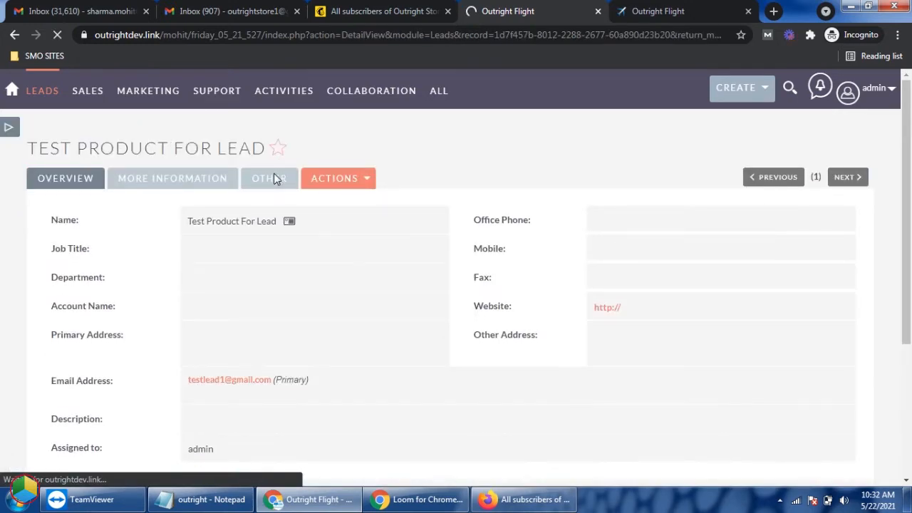
left_click(9, 130)
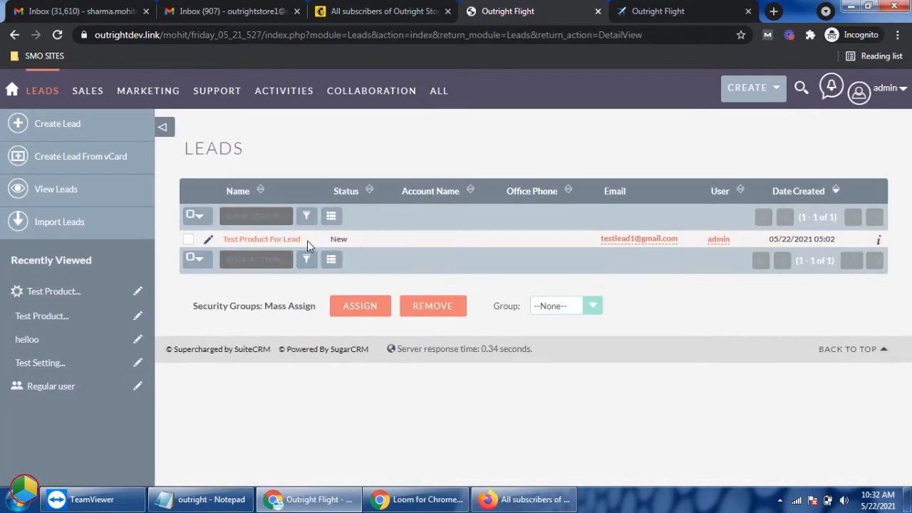
Step: Reload the Outright Store audience in Mailchimp and check its contact count and contact table for the synced lead
left_click(344, 7)
left_click(426, 199)
right_click(438, 196)
left_click(464, 237)
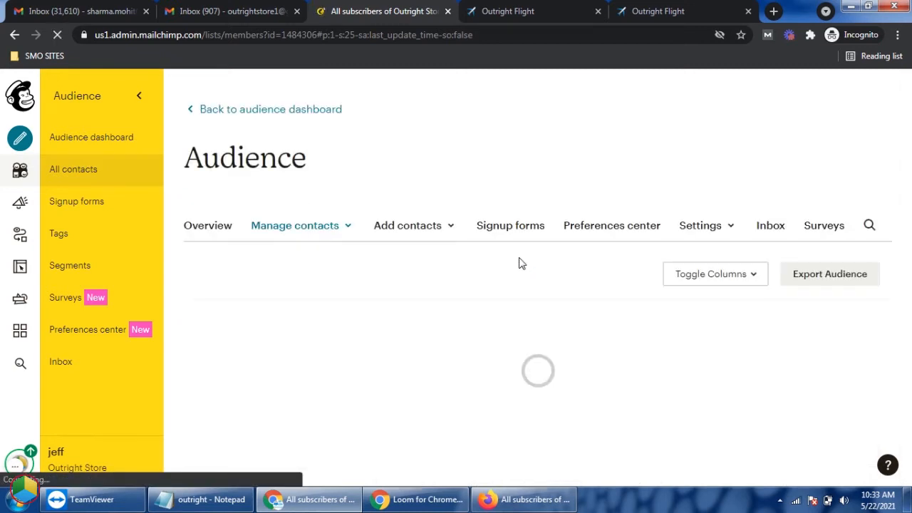
scroll(405, 275, "down", 1)
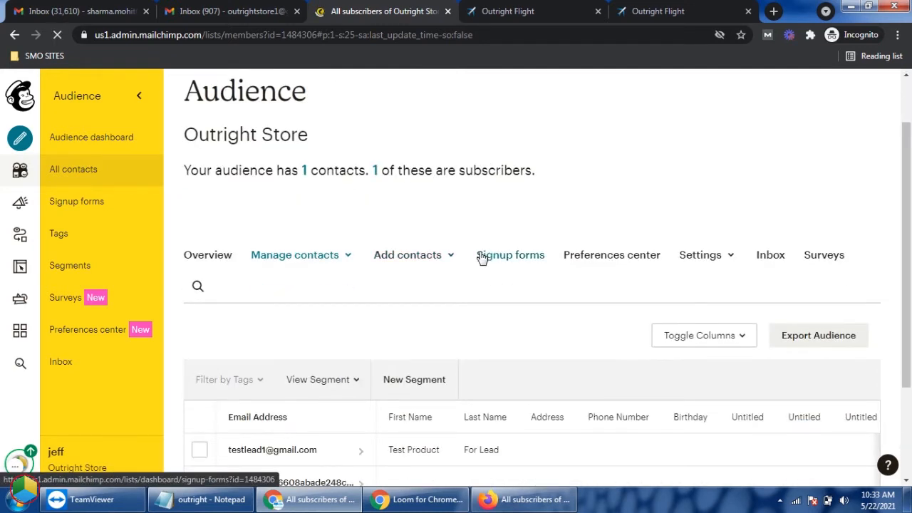
scroll(405, 294, "down", 1)
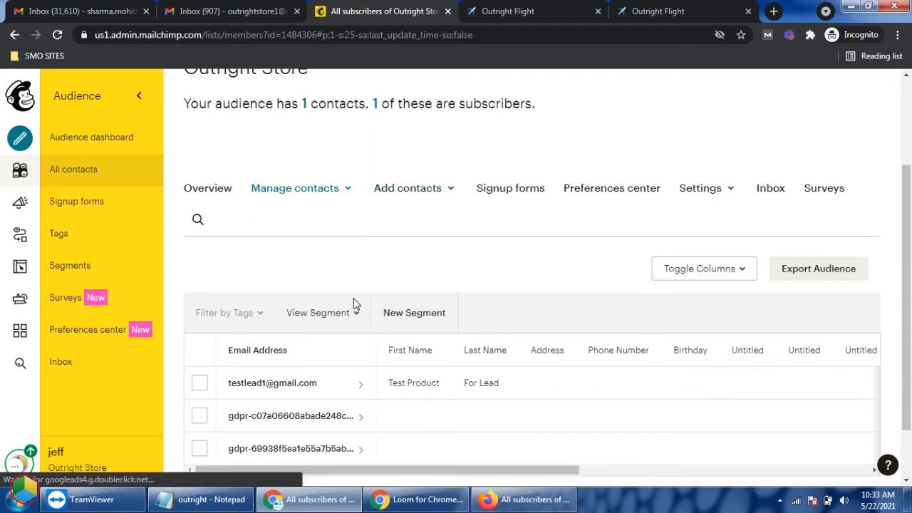
scroll(422, 248, "up", 1)
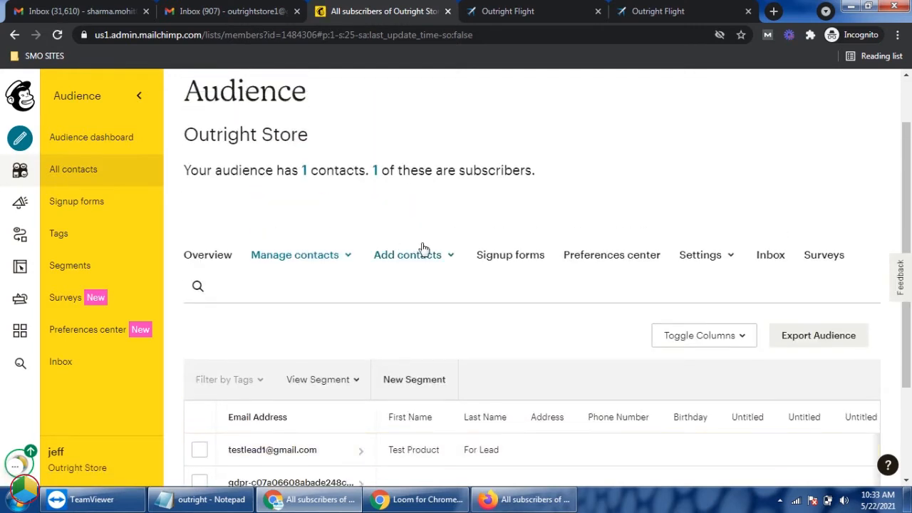
Step: Add a subscriber to the Outright Store audience with an e-mail address, first name test Product, last name For lead 2 and permission to email
left_click(447, 258)
left_click(413, 287)
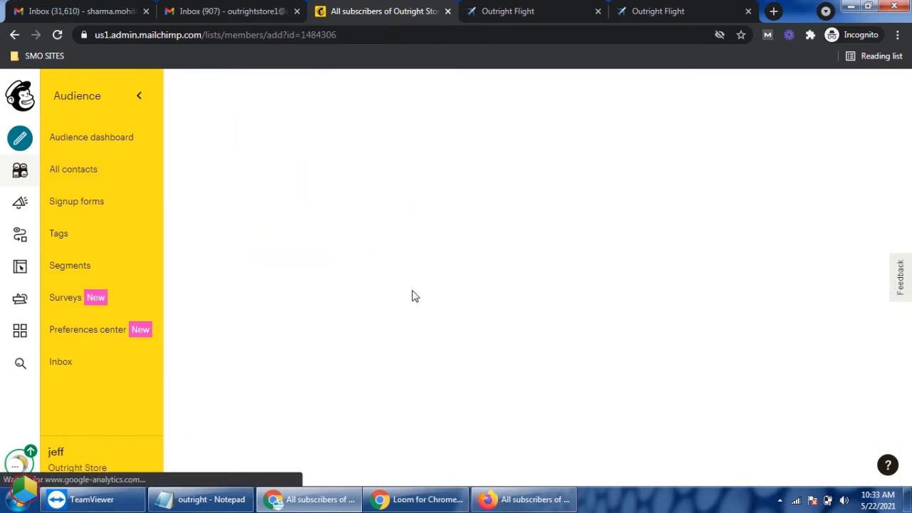
scroll(414, 298, "down", 1)
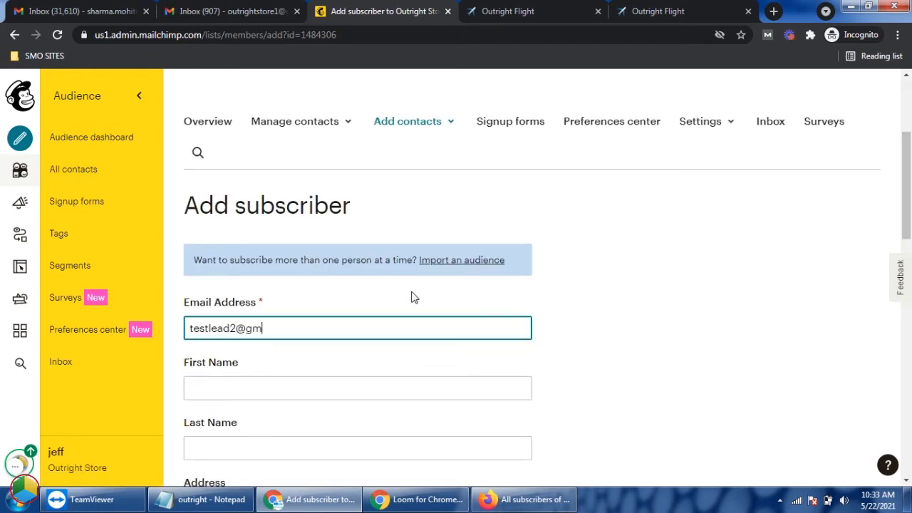
key("Tab")
type("test Product")
key("Tab")
type("F")
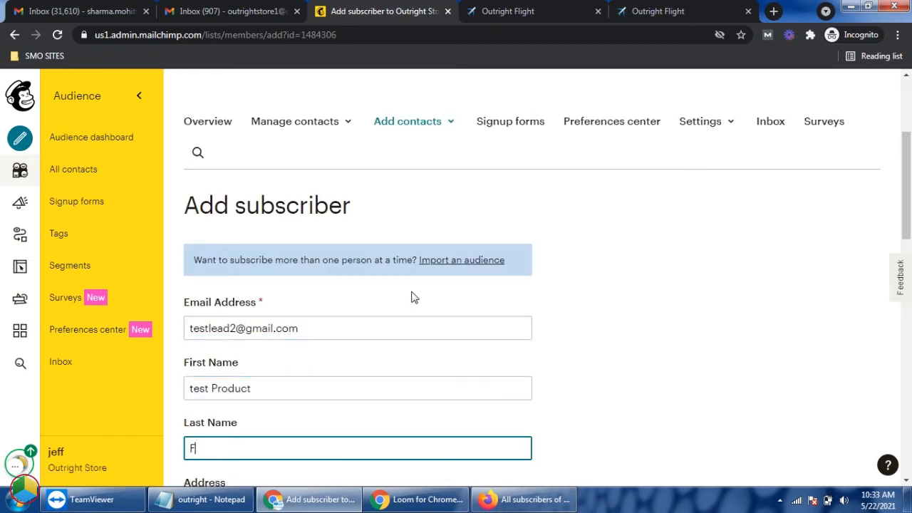
scroll(197, 308, "down", 10)
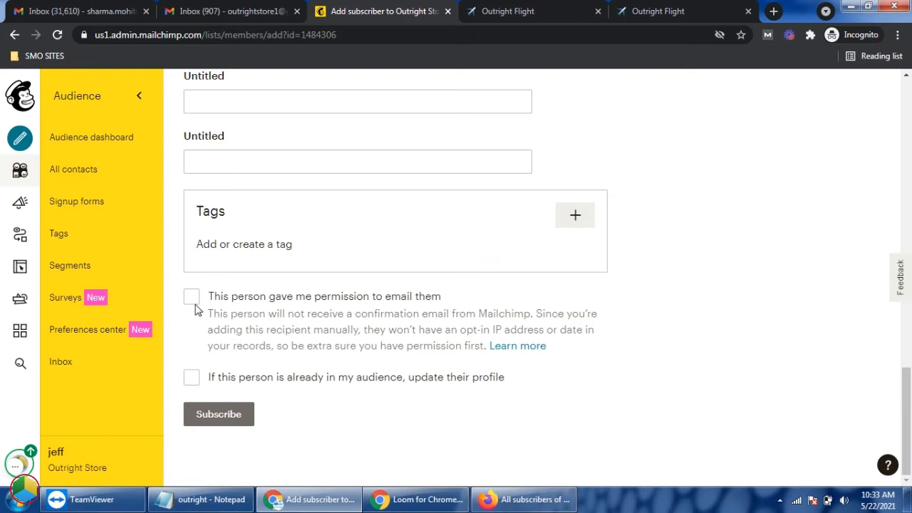
left_click(211, 416)
Step: Reload the admin's Leads list in the CRM to check for the subscriber added in Mailchimp
left_click(521, 10)
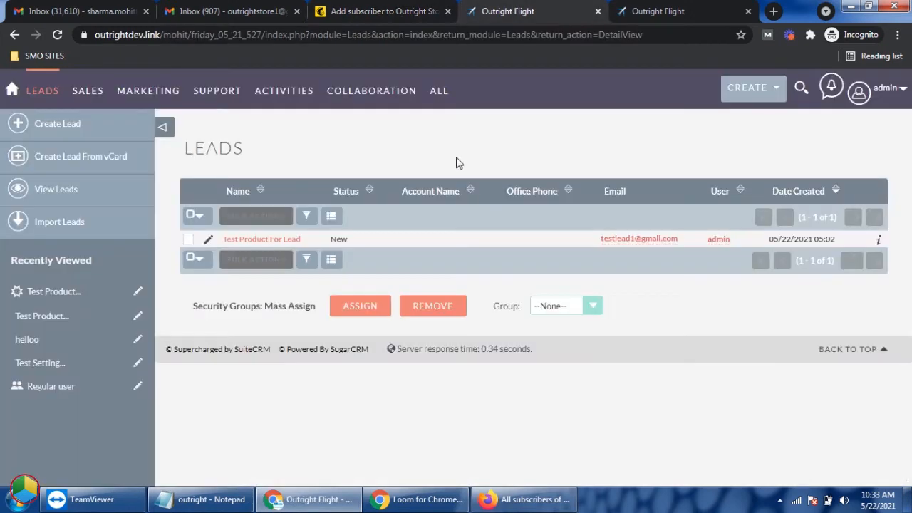
right_click(430, 126)
left_click(463, 164)
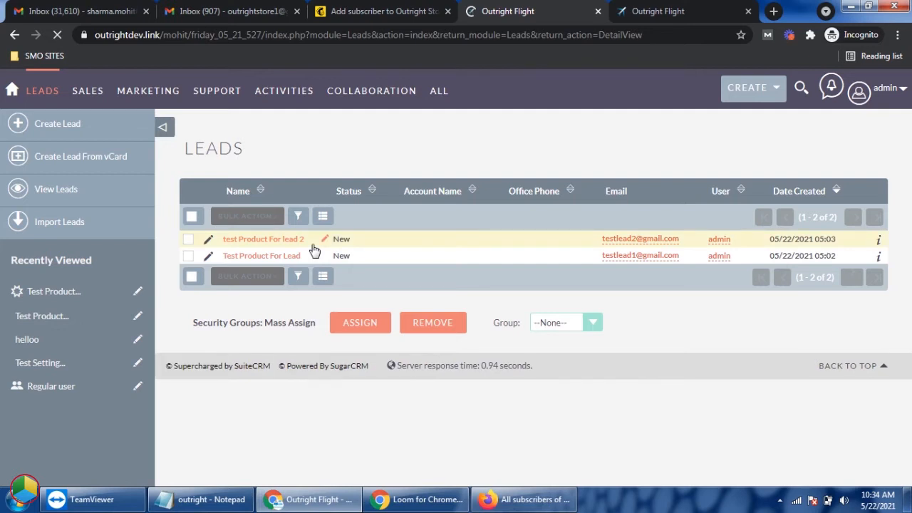
Step: Switch to Firefox and add a CRM Software audience subscriber with an e-mail address, first name Test product, last name for contact and permission to email
left_click(523, 499)
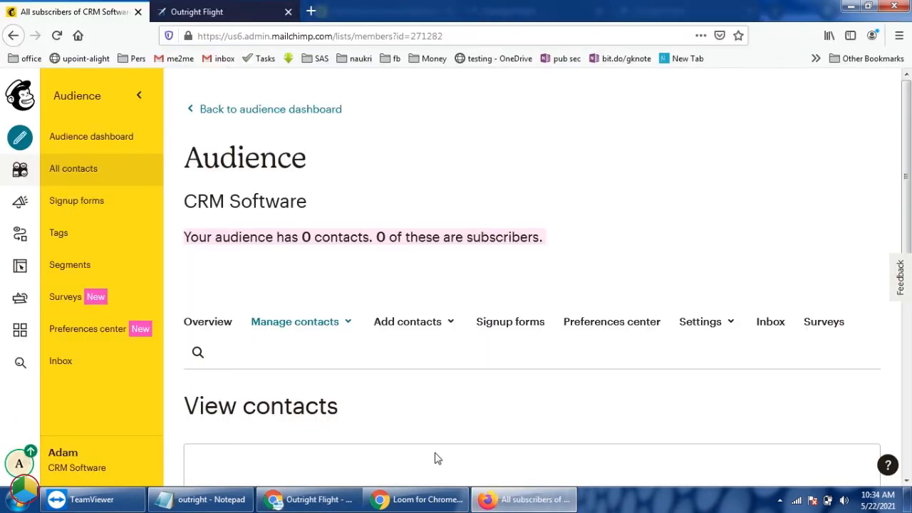
left_click(448, 327)
left_click(420, 359)
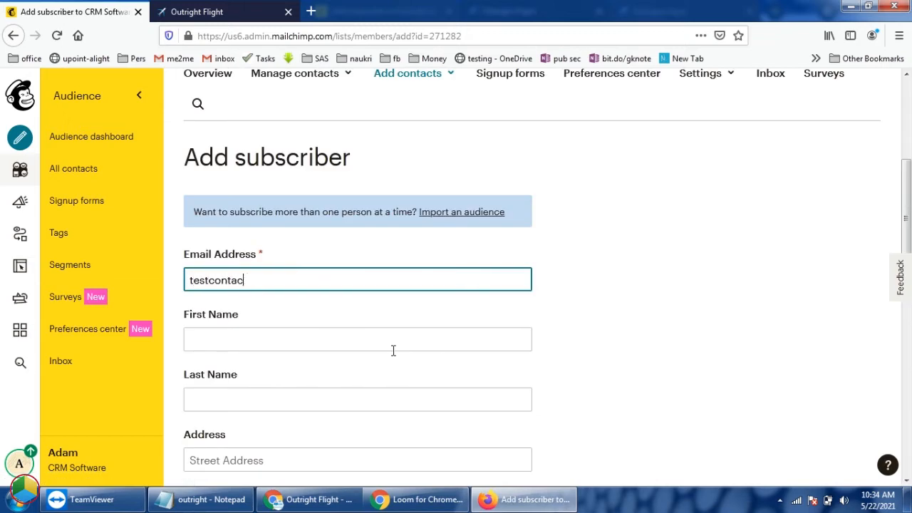
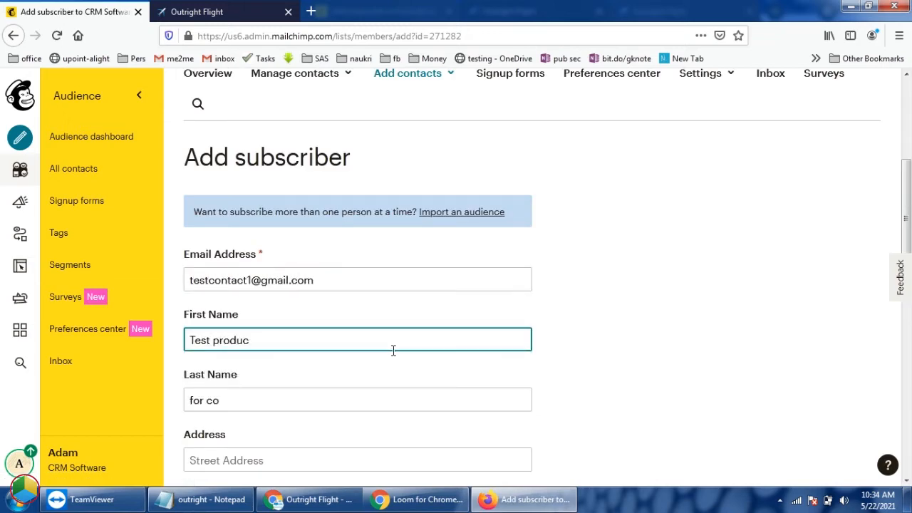
type("t")
key("Tab")
type("f")
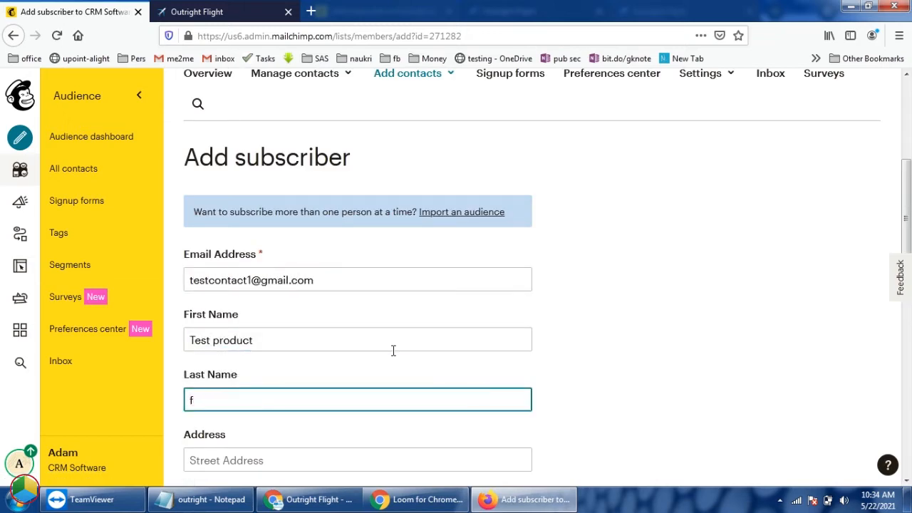
type("or contact")
scroll(476, 329, "down", 5)
left_click(191, 295)
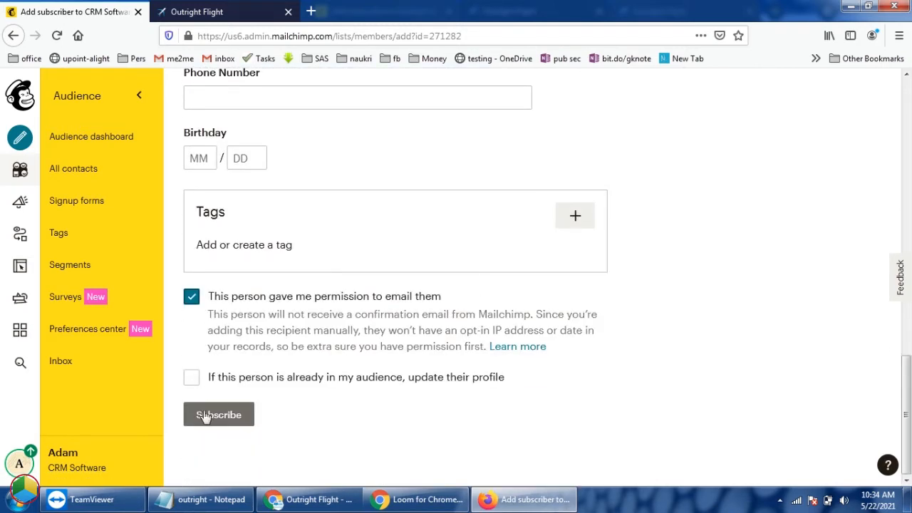
left_click(218, 414)
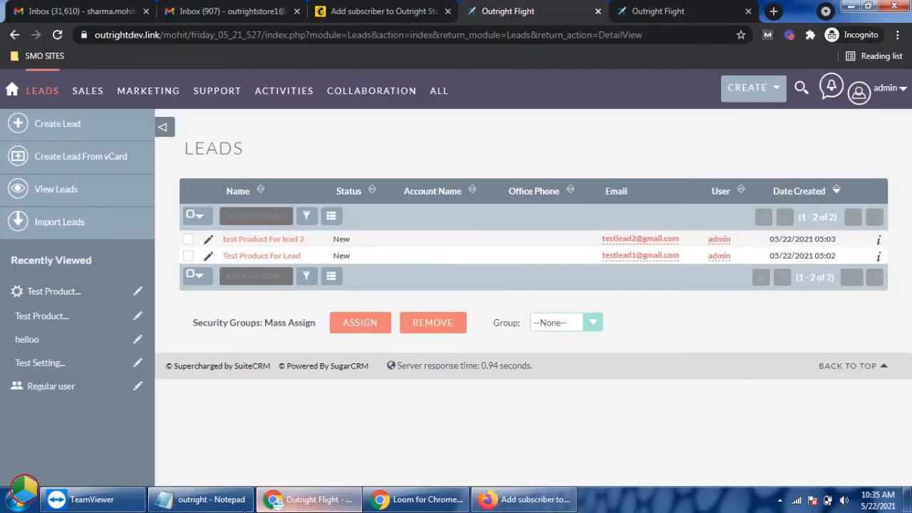
Step: Switch to Chrome and reload the admin's Contacts list to check for the subscriber and its assigned user
left_click(309, 499)
left_click(640, 7)
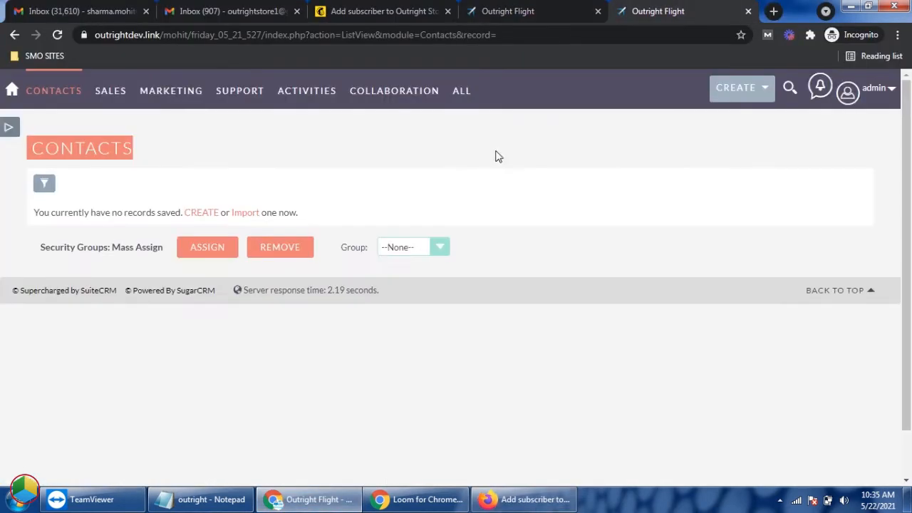
right_click(454, 168)
left_click(498, 213)
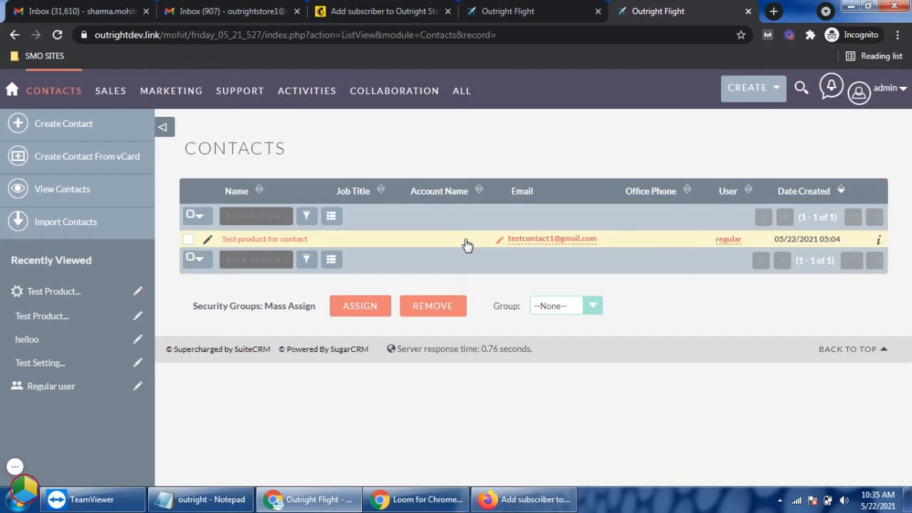
Step: Switch to Firefox and reload the regular user's Contacts list in the CRM to check for the same contact
left_click(533, 501)
left_click(228, 9)
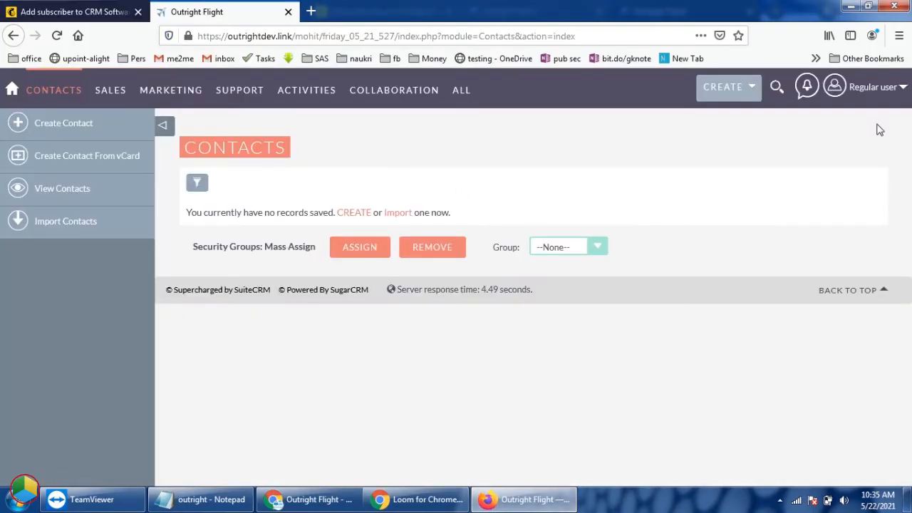
right_click(463, 331)
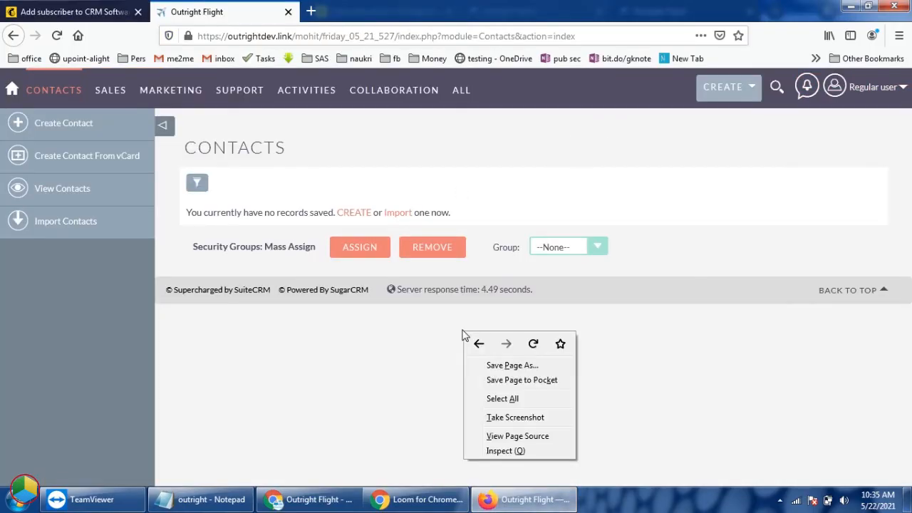
left_click(530, 349)
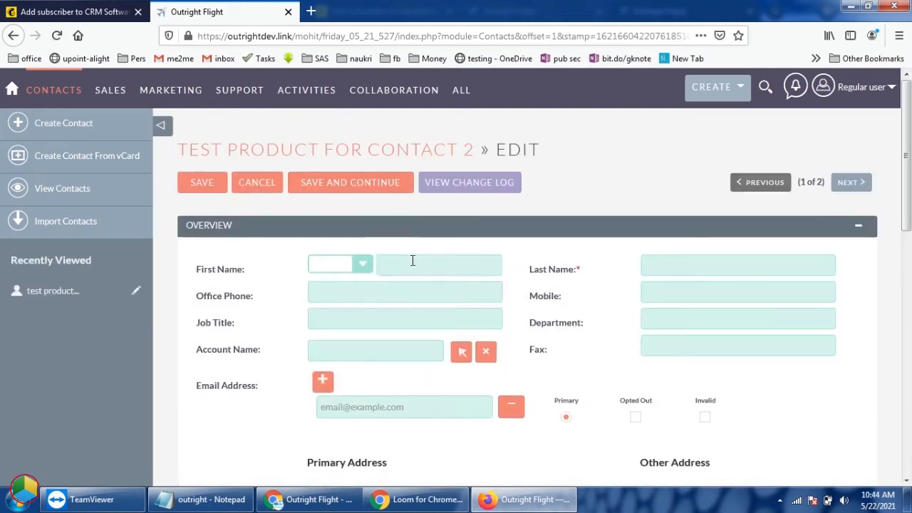
Step: Save a second regular-user contact with first name Test Product, last name For Contact 2 and its e-mail address, and return to the Contacts list
type("Test Product")
key("Tab")
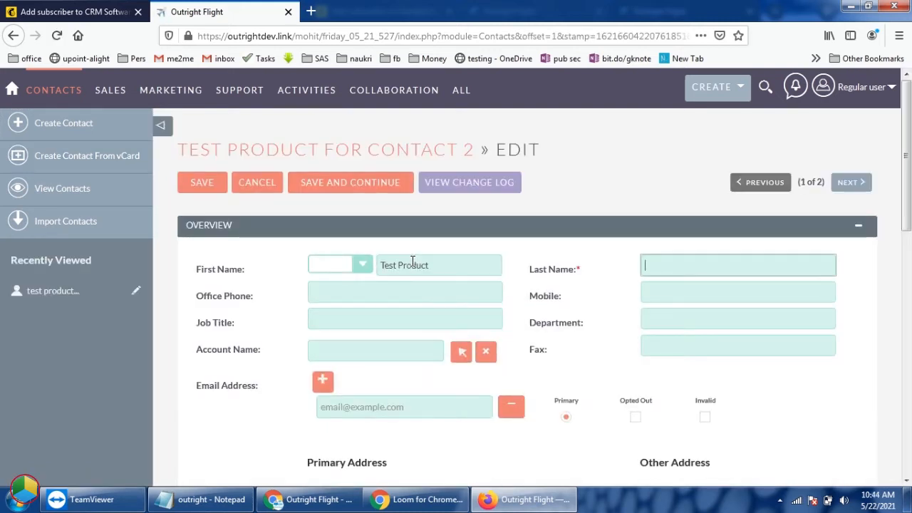
type("For Contact 2")
left_click(368, 416)
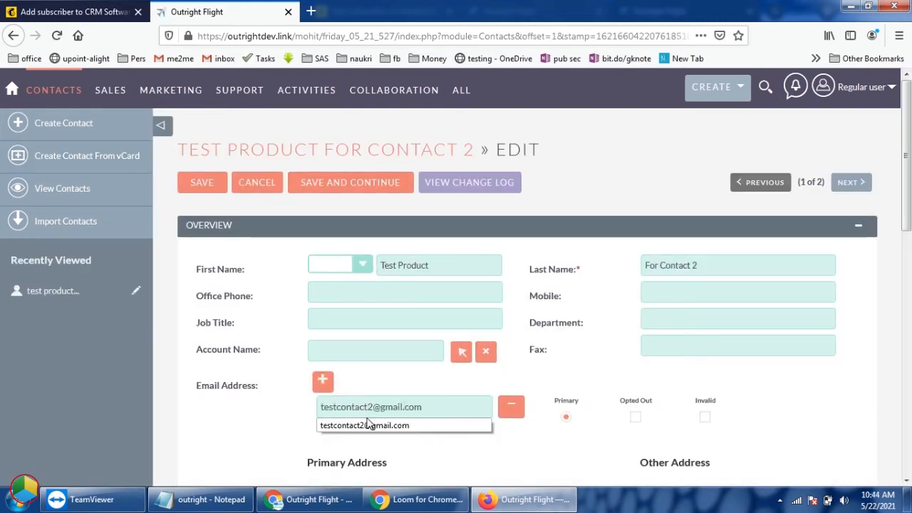
left_click(206, 187)
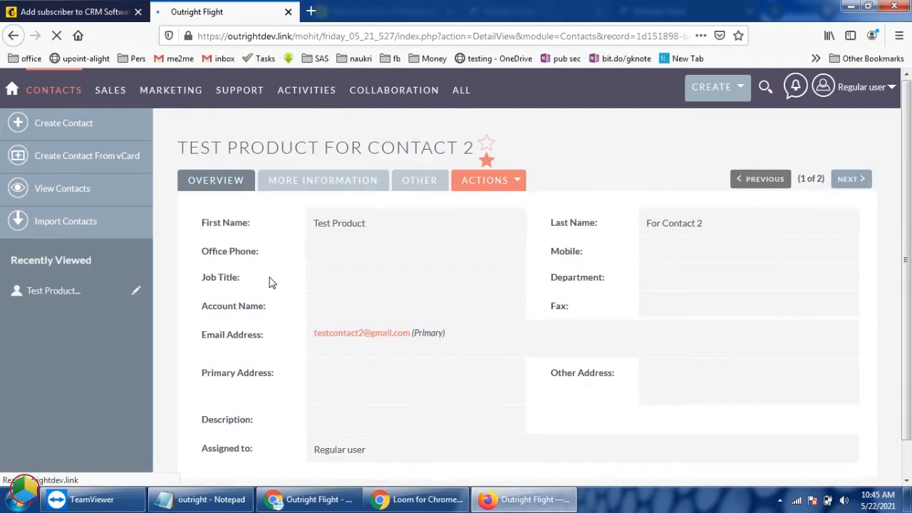
left_click(55, 189)
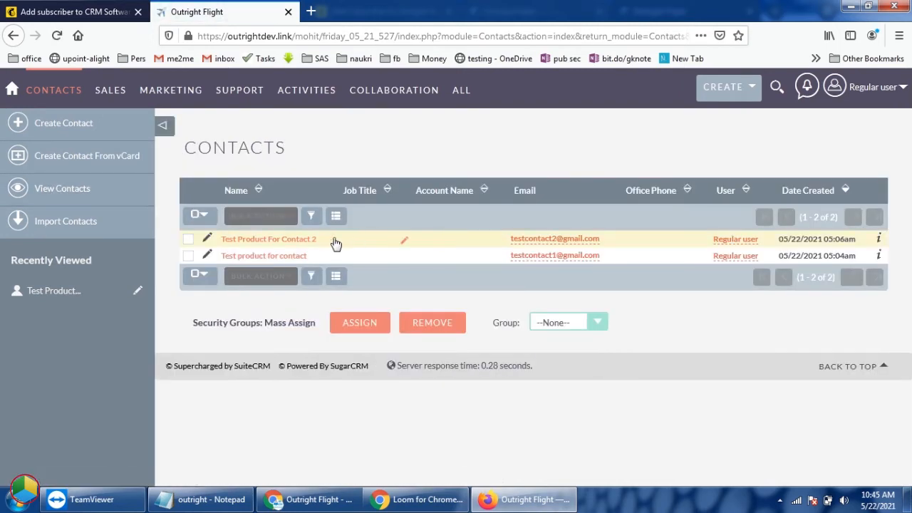
double_click(285, 146)
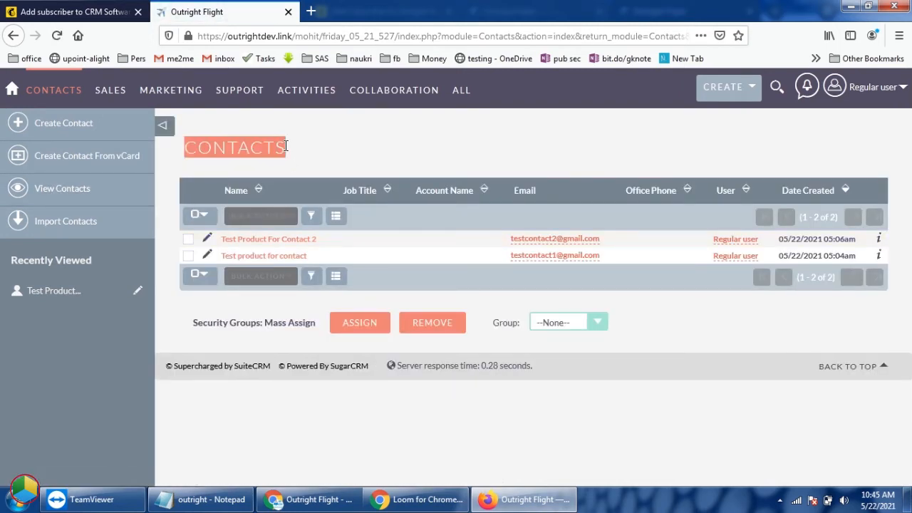
Step: Reload the CRM Software audience page in Mailchimp, check its contact count and open the list of all its contacts
left_click(21, 10)
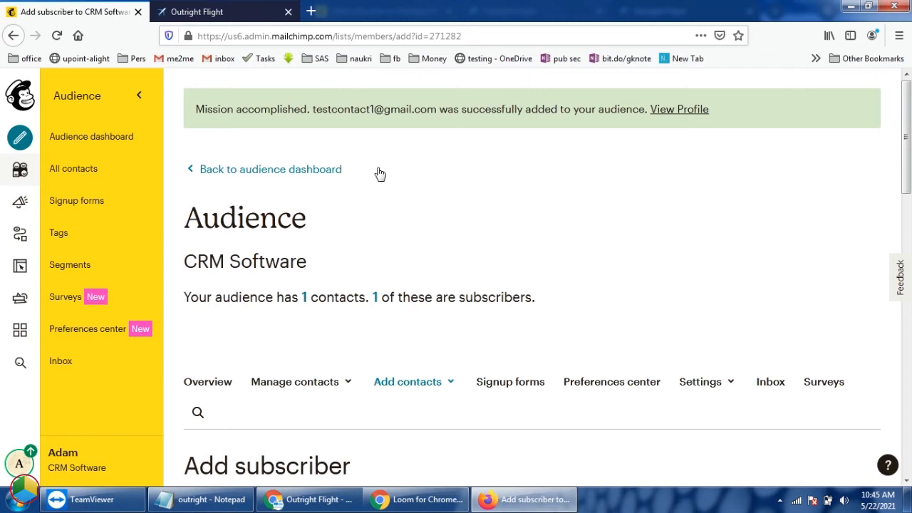
right_click(522, 232)
left_click(592, 243)
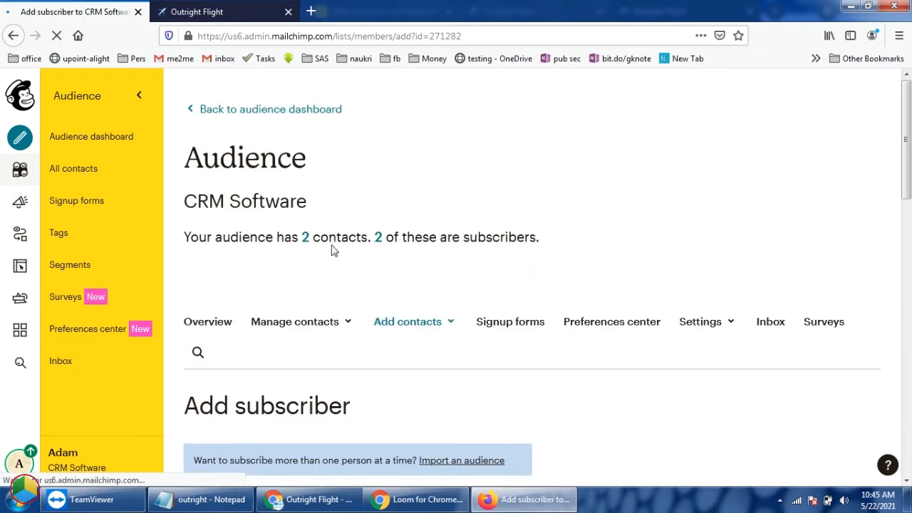
left_click(307, 242)
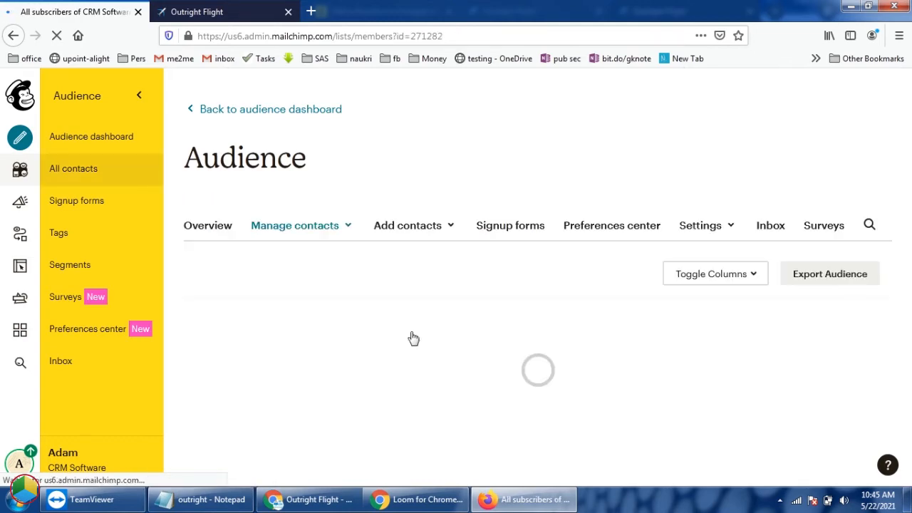
Step: Switch to the admin's CRM in Chrome and open the Outright: Mailchimp Field Mapper module from the Outright MailChimp Configuration section
scroll(409, 338, "down", 3)
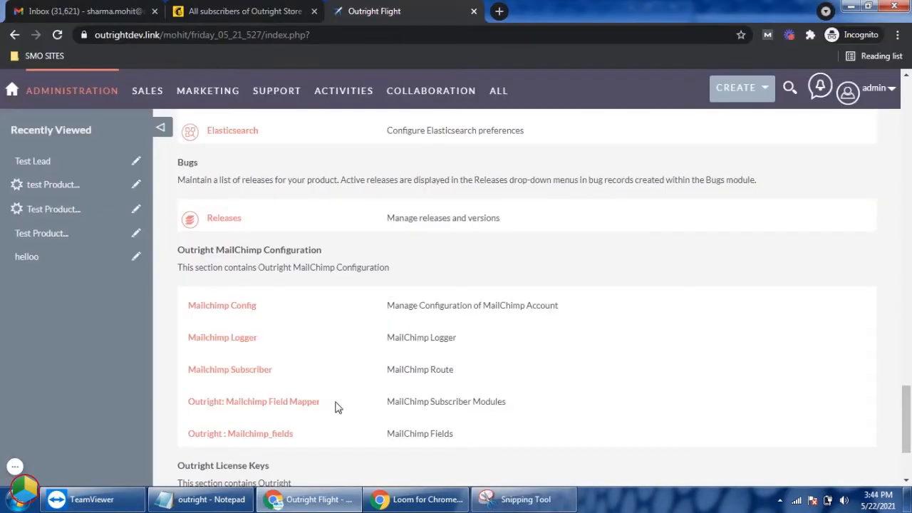
left_click(324, 404)
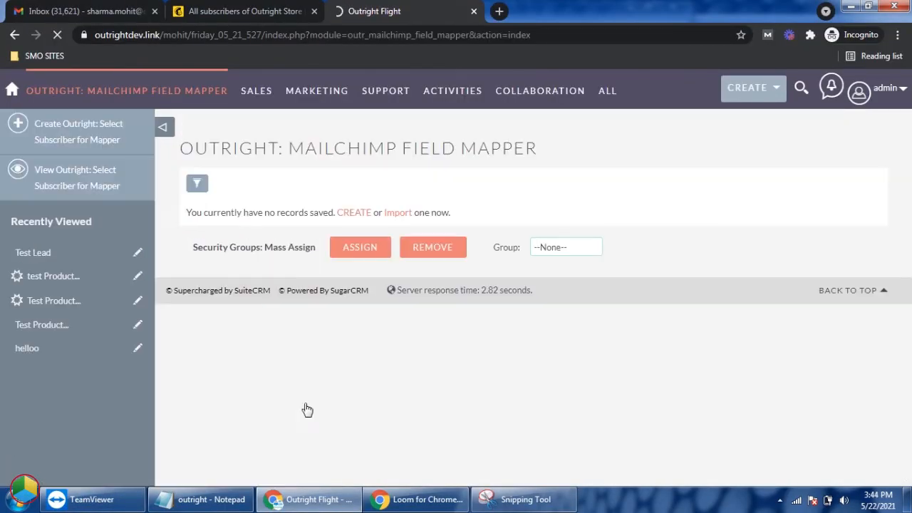
triple_click(531, 149)
Step: Switch to Mailchimp and open the form builder for the Outright Store audience's signup form
left_click(246, 11)
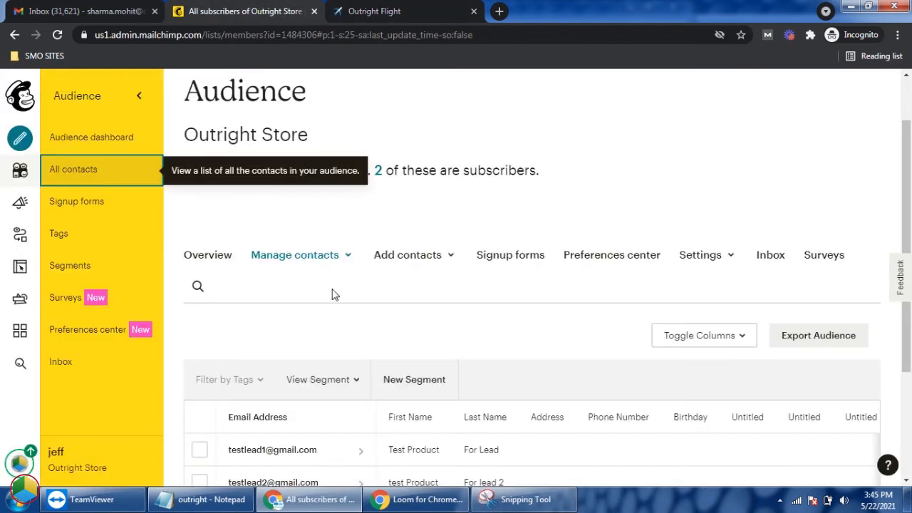
left_click(83, 210)
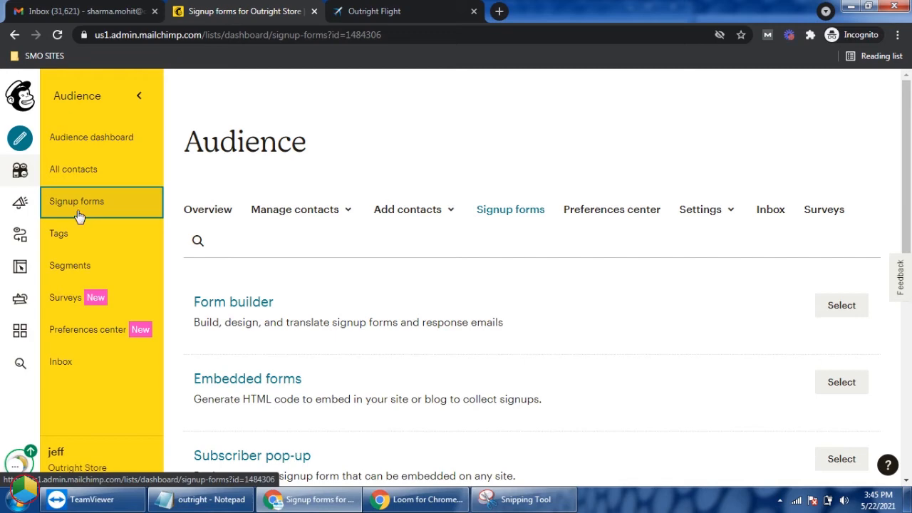
left_click(238, 402)
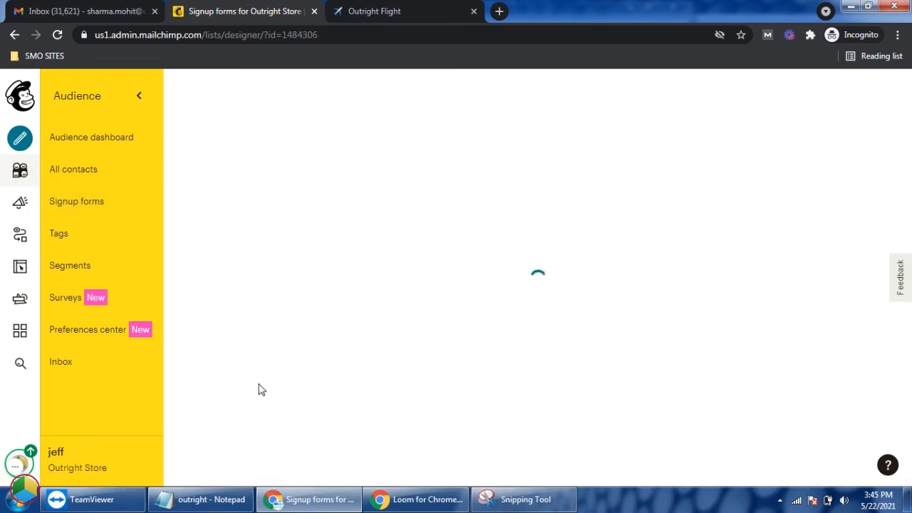
scroll(291, 368, "down", 2)
scroll(628, 417, "down", 5)
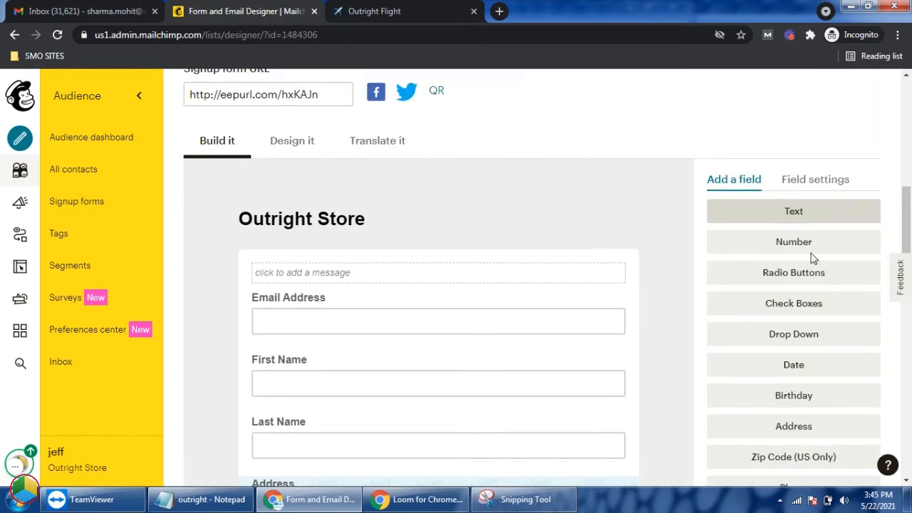
Step: Add a text field with label title and tag TITLE to the signup form and save the field
left_click(792, 214)
key("Tab")
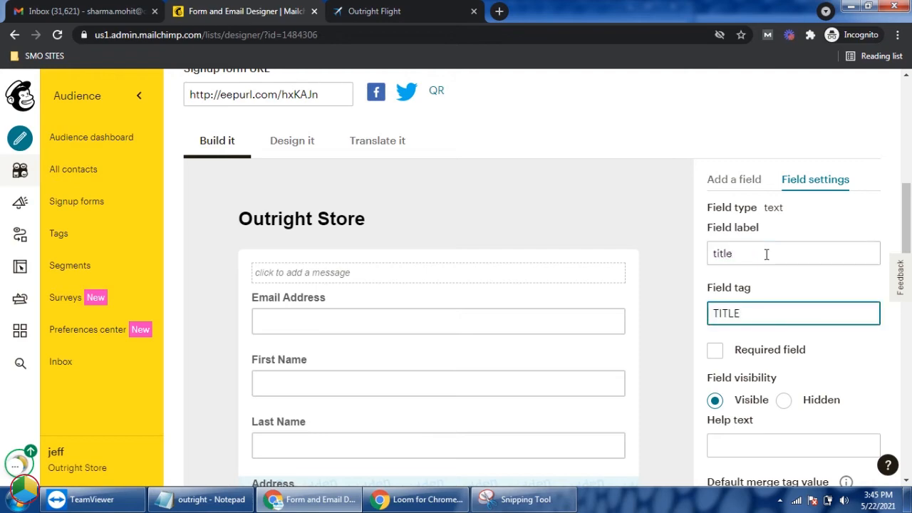
scroll(768, 288, "down", 5)
left_click(764, 230)
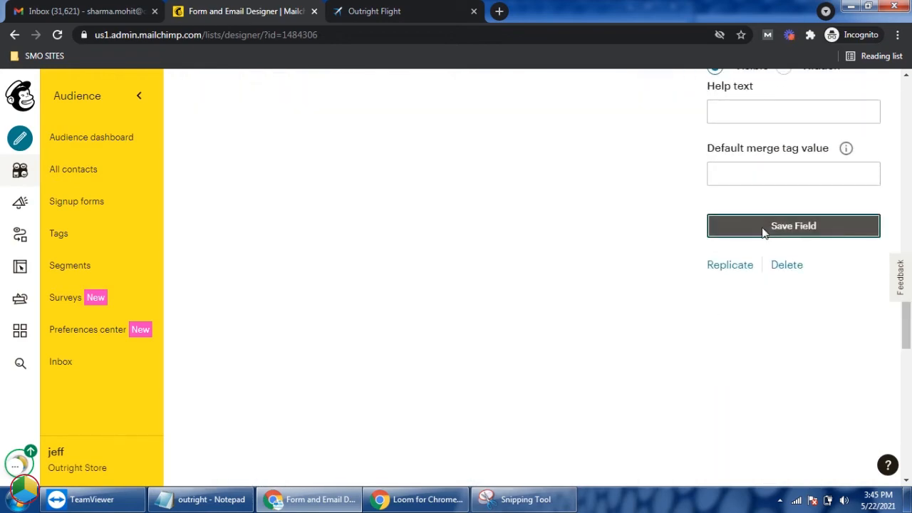
scroll(649, 289, "up", 3)
scroll(649, 293, "up", 4)
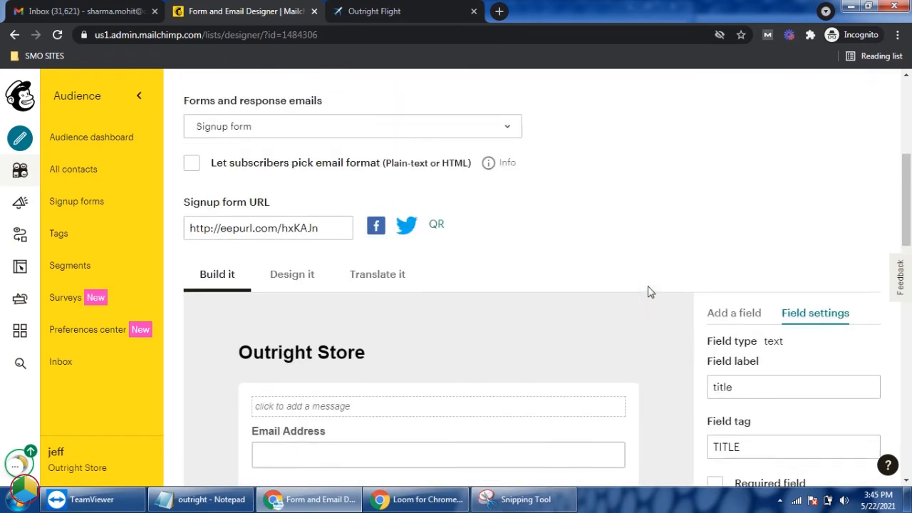
Step: Open the Test Product For Lead contact from the Outright Store contact list and check its profile information for the title field
left_click(97, 170)
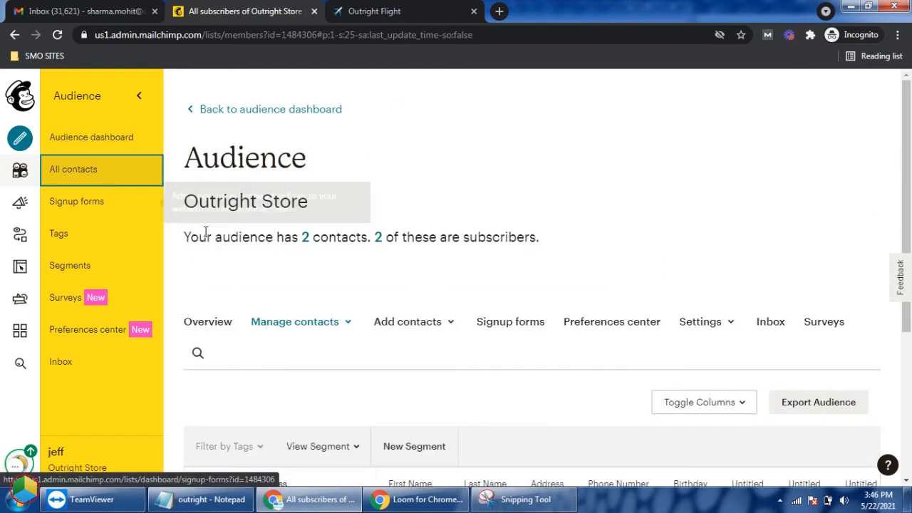
scroll(299, 237, "down", 3)
left_click(280, 326)
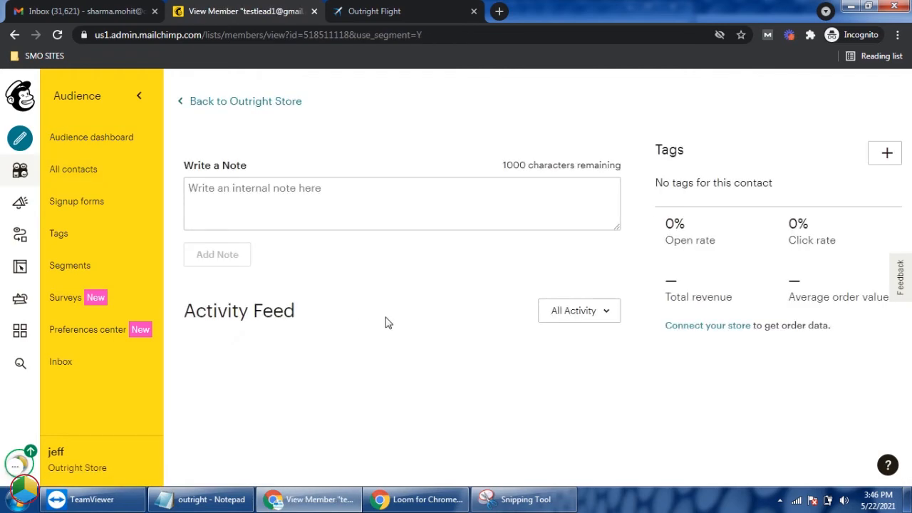
scroll(384, 322, "down", 2)
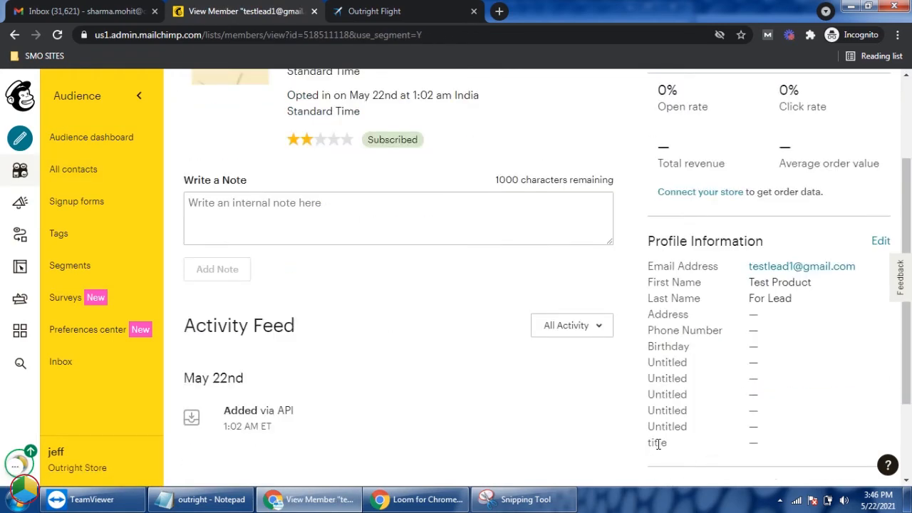
Step: Return to the CRM and save a new field mapper record named Field mapper for lead with Leads as its source module
left_click(399, 11)
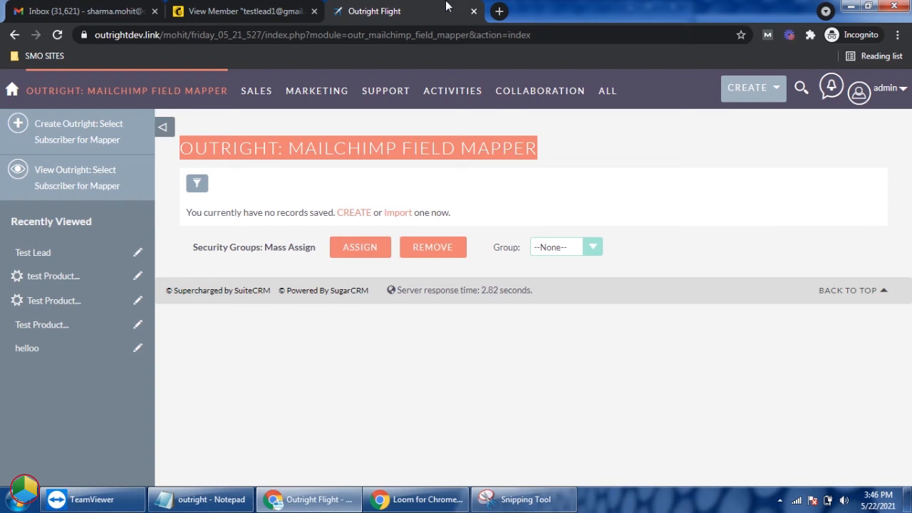
left_click(355, 214)
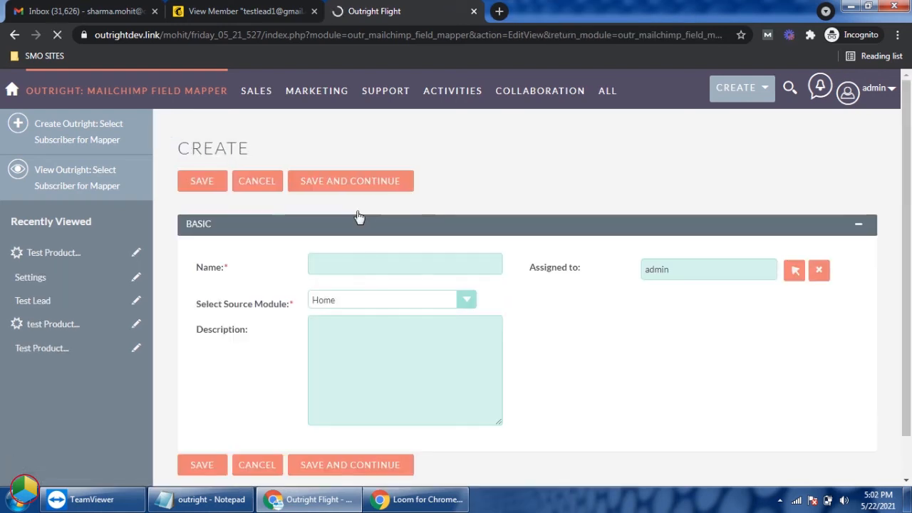
left_click(364, 262)
type("Field")
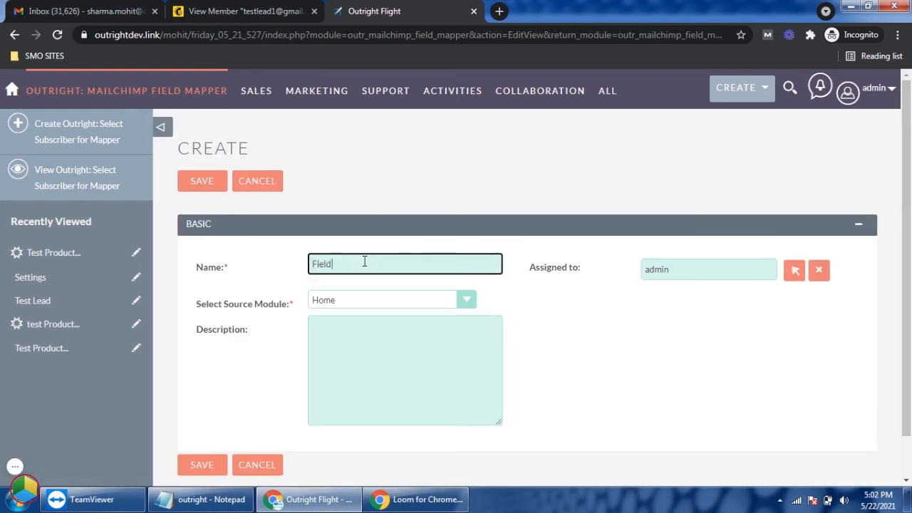
type(" mapper for lead")
key("Tab")
triple_click(578, 269)
left_click(468, 304)
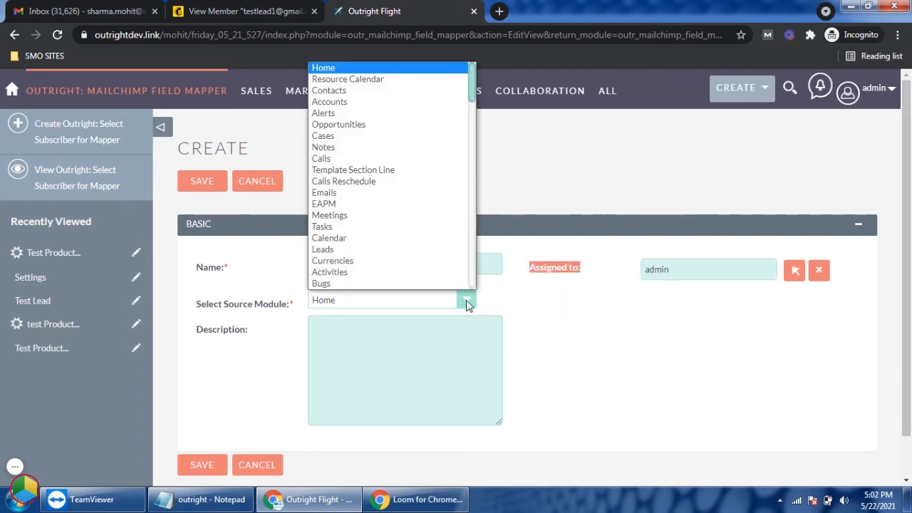
left_click(428, 250)
scroll(590, 324, "down", 1)
scroll(428, 371, "down", 1)
left_click(191, 427)
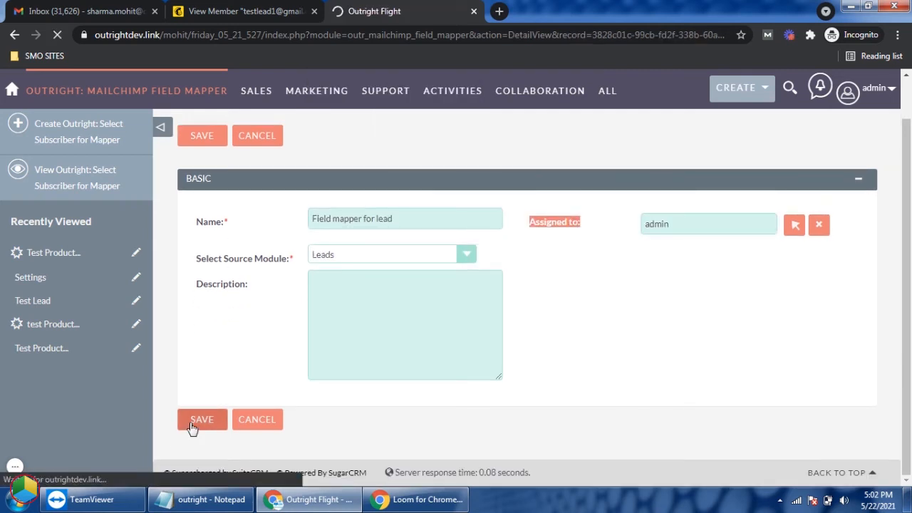
Step: Start a new Mailchimp module field entry under the lead mapper and name it Test Field mapper
scroll(272, 364, "down", 2)
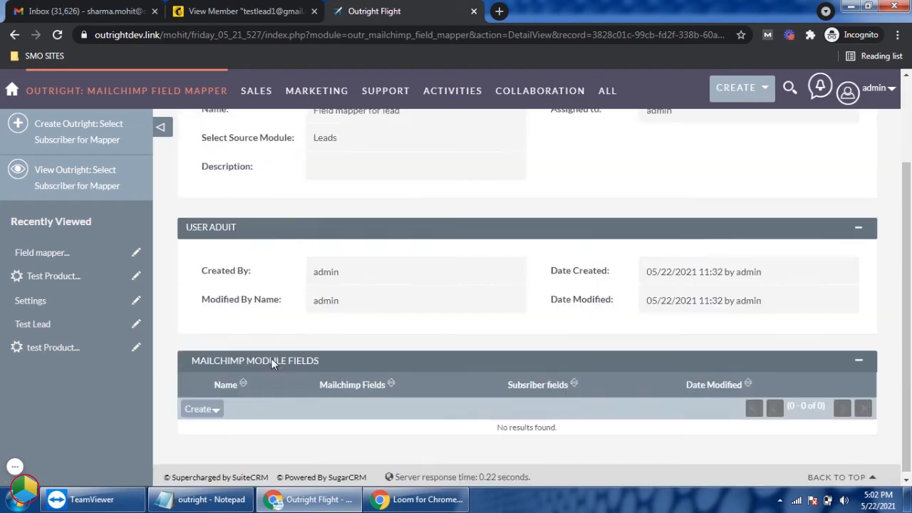
left_click(197, 405)
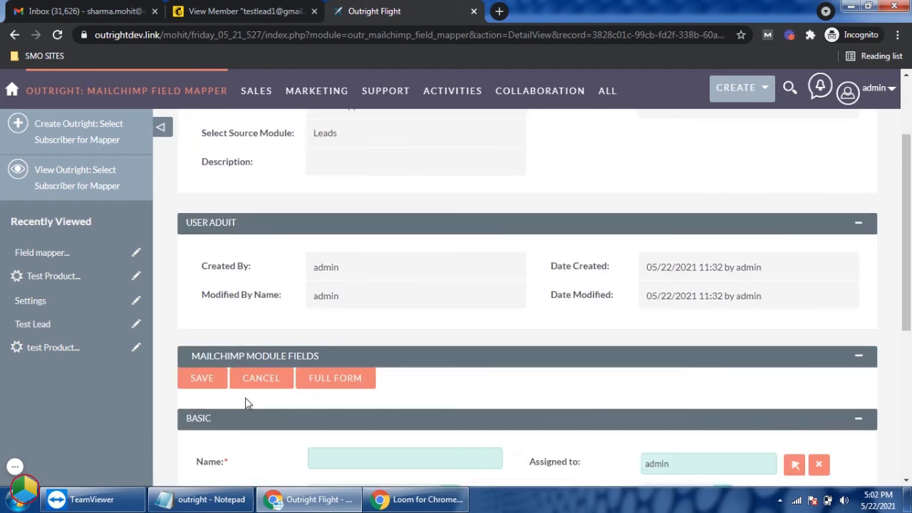
left_click(347, 259)
type("Test Fi")
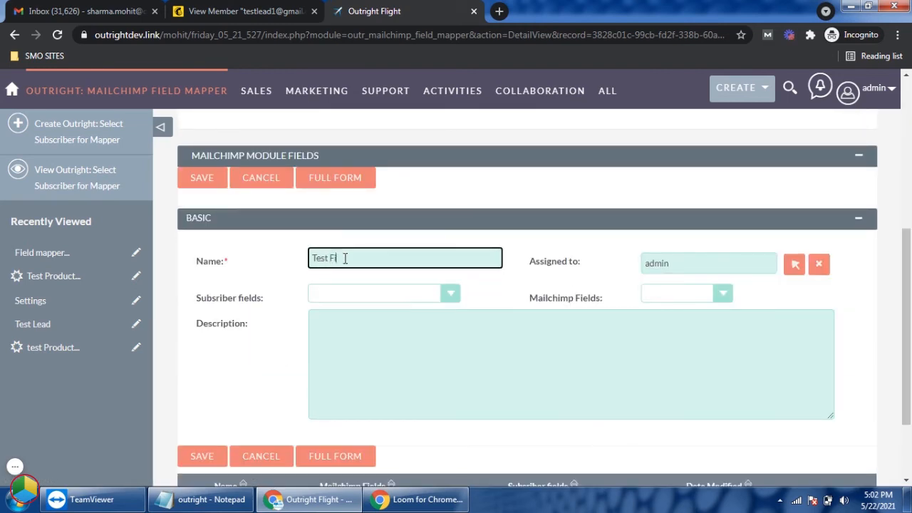
type("eld mapper")
key("Tab")
left_click_drag(531, 262, 576, 258)
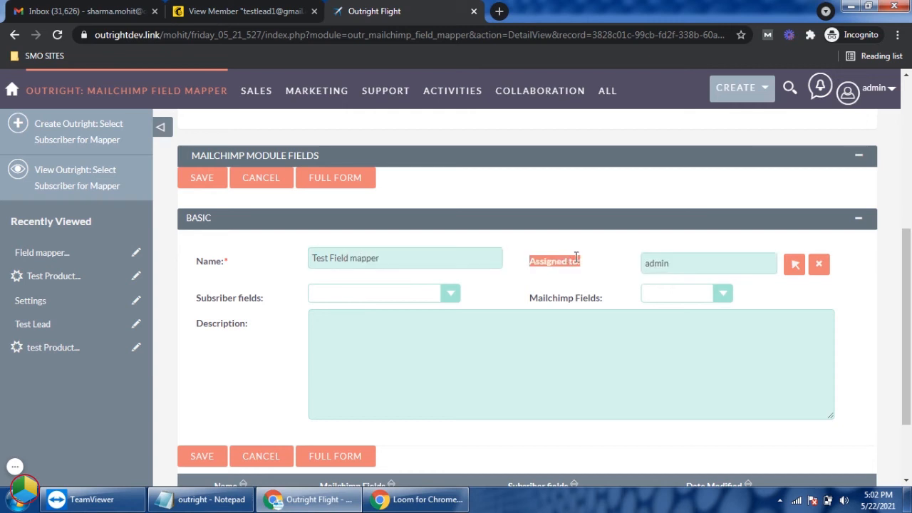
Step: Map the subscriber field title to the Mailchimp field TITLE and save the module field entry
triple_click(257, 298)
left_click(450, 295)
key("t")
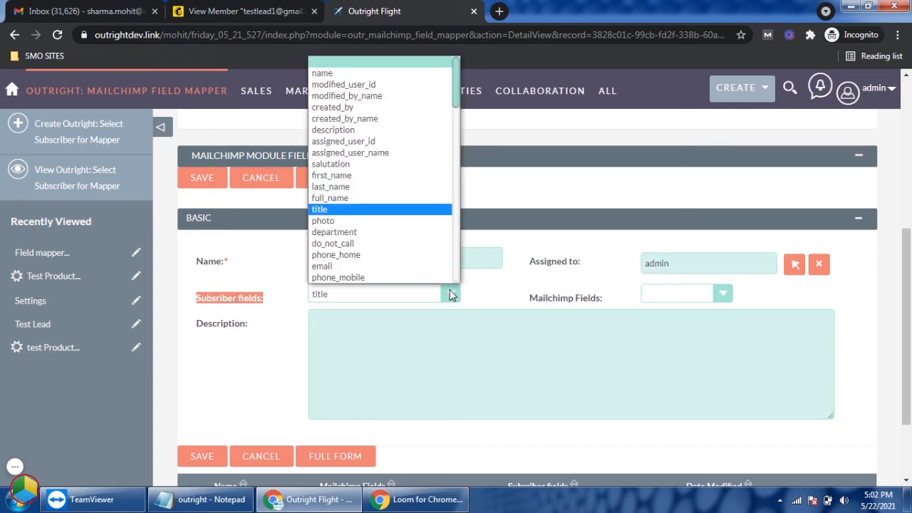
key("Return")
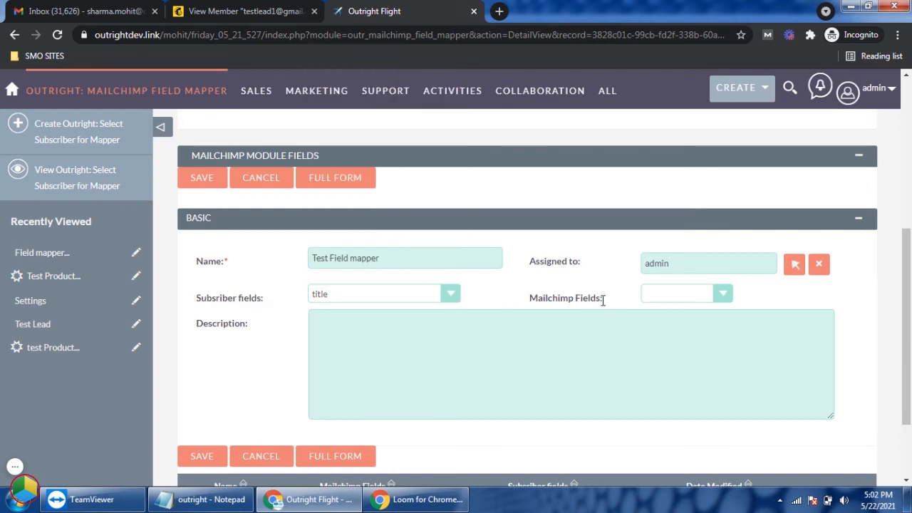
triple_click(602, 301)
left_click(720, 296)
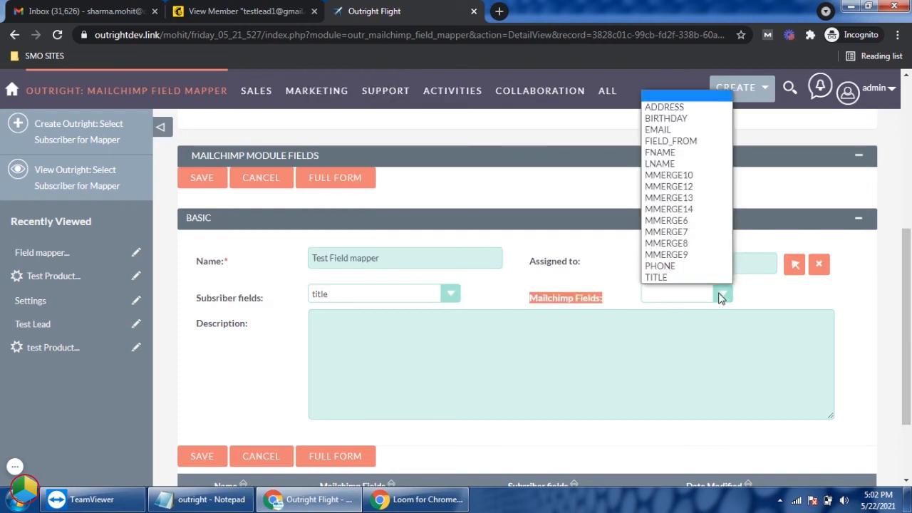
left_click(677, 278)
left_click(456, 293)
left_click(470, 292)
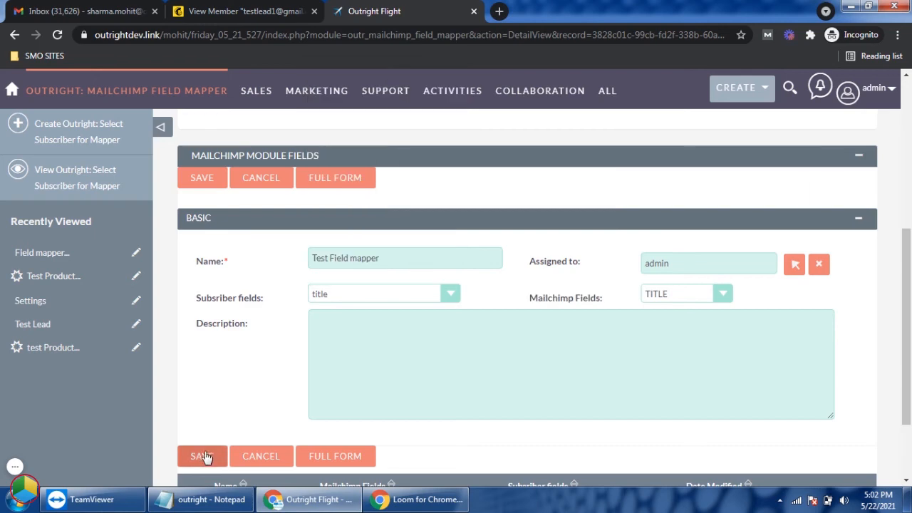
left_click(203, 458)
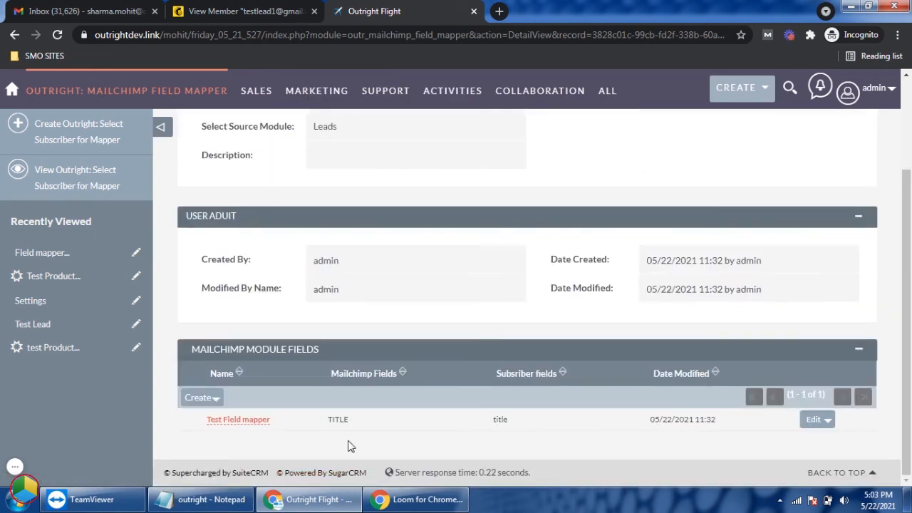
Step: In Mailchimp, set the Test Product For Lead contact's title to Sync from mailchimp and save the profile
left_click(243, 10)
scroll(467, 229, "down", 3)
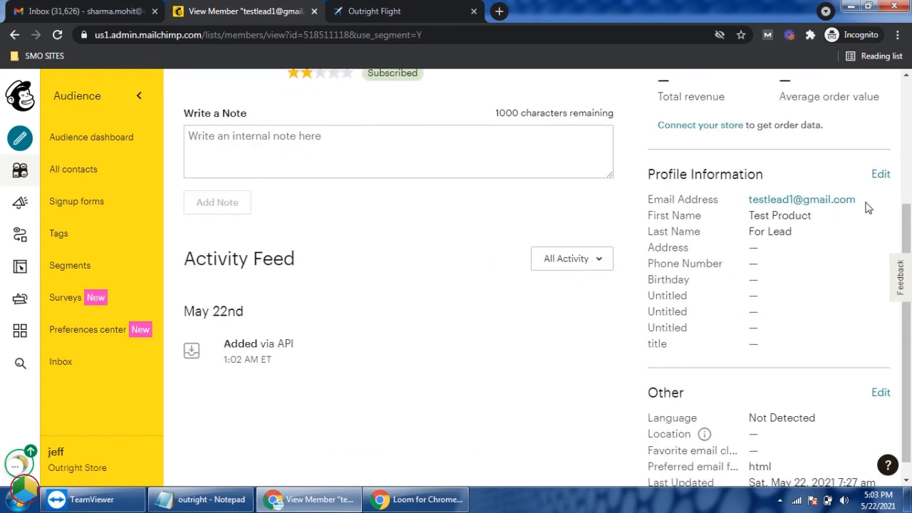
left_click(881, 174)
scroll(491, 340, "down", 12)
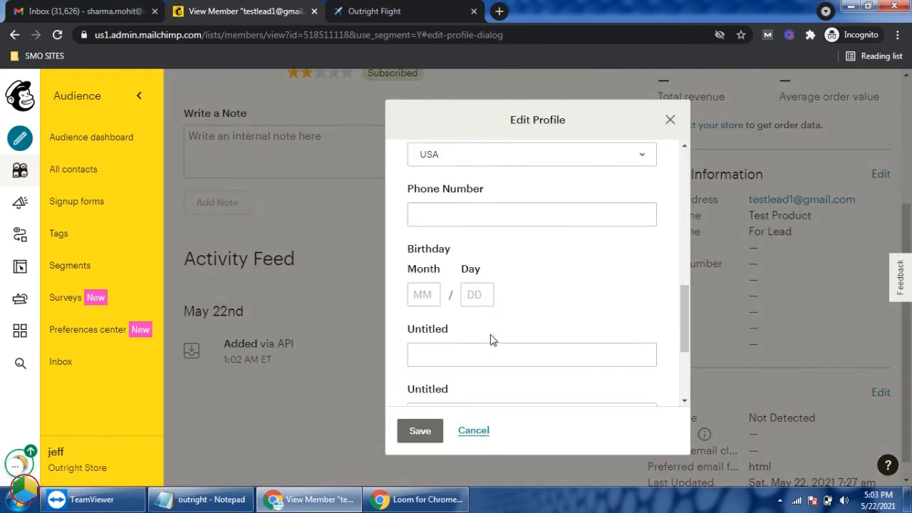
left_click(469, 361)
type("Sync from mailchimp")
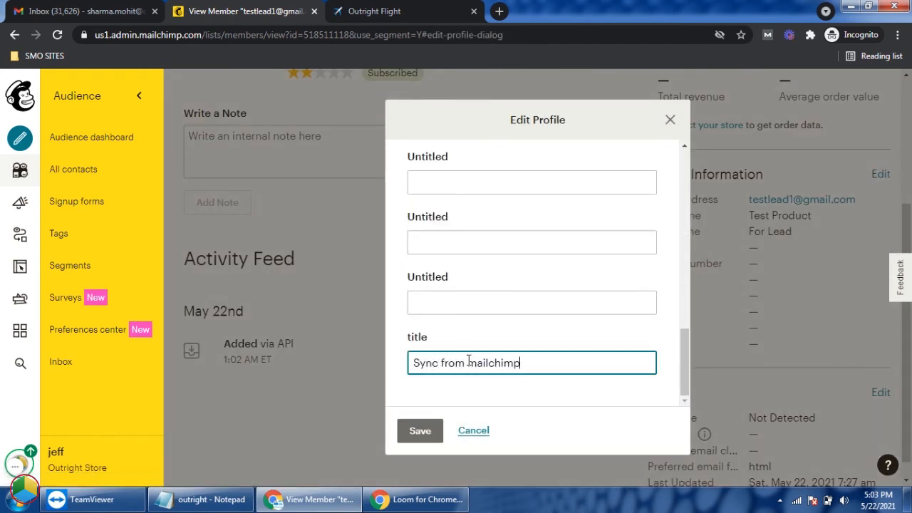
left_click(422, 432)
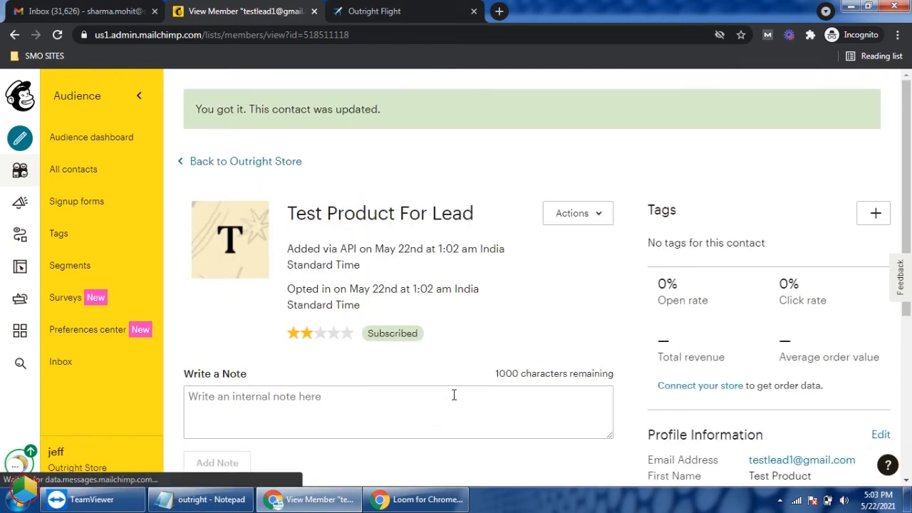
scroll(632, 342, "down", 4)
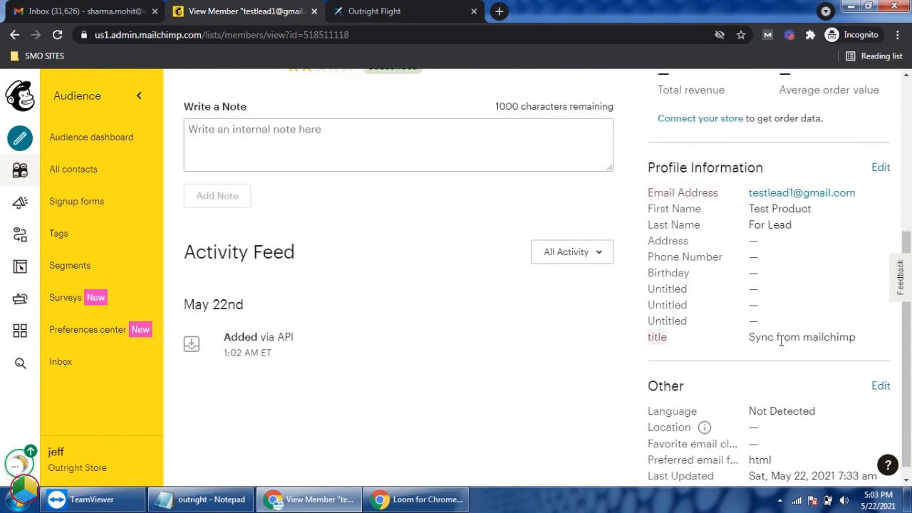
Step: Return to the CRM and open the Leads list to check the Job Title of Test Product For Lead
left_click(349, 11)
mouse_move(598, 86)
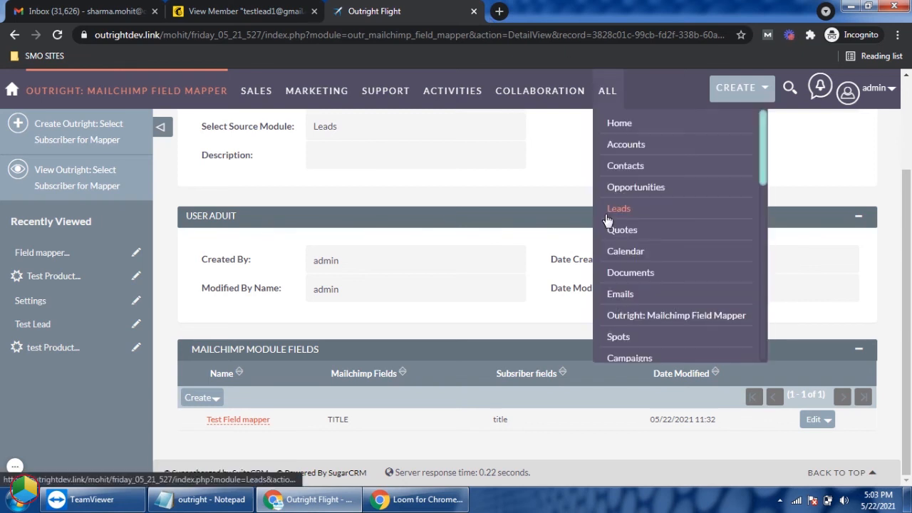
left_click(606, 211)
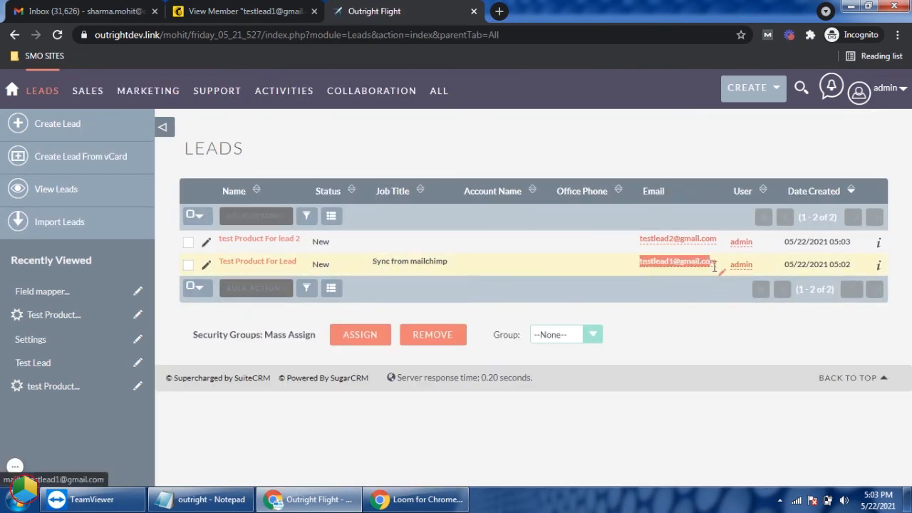
left_click_drag(453, 264, 380, 267)
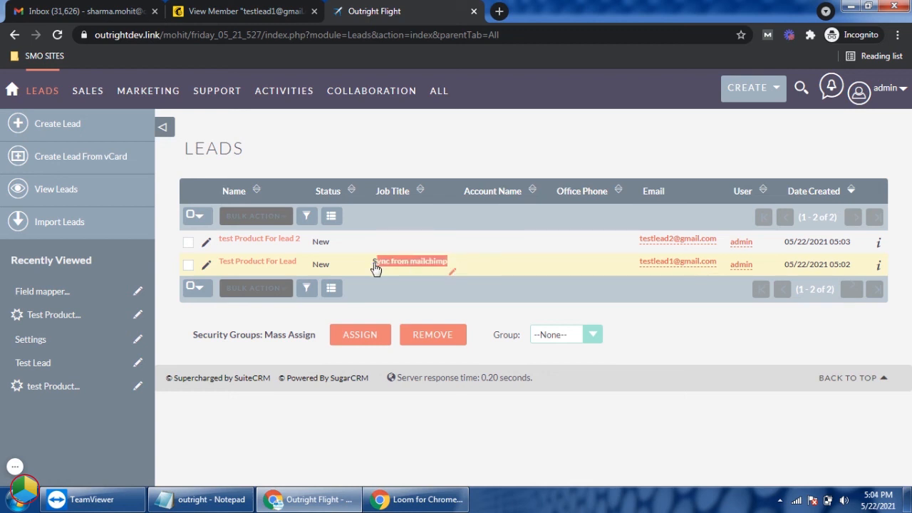
Step: Set the Job Title of the Test Product For Lead lead to Sync from suitecrm, save it and return to the Leads list
left_click(206, 264)
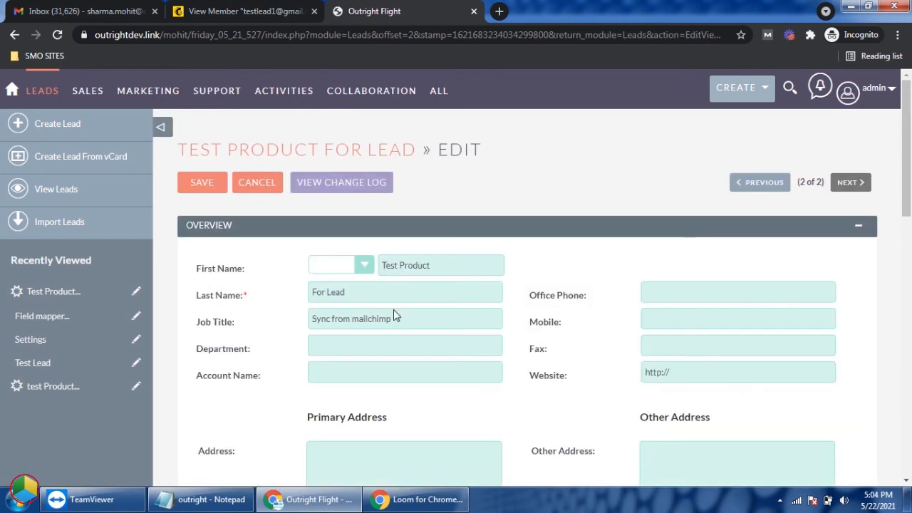
triple_click(358, 319)
type("Sync from suitecrm")
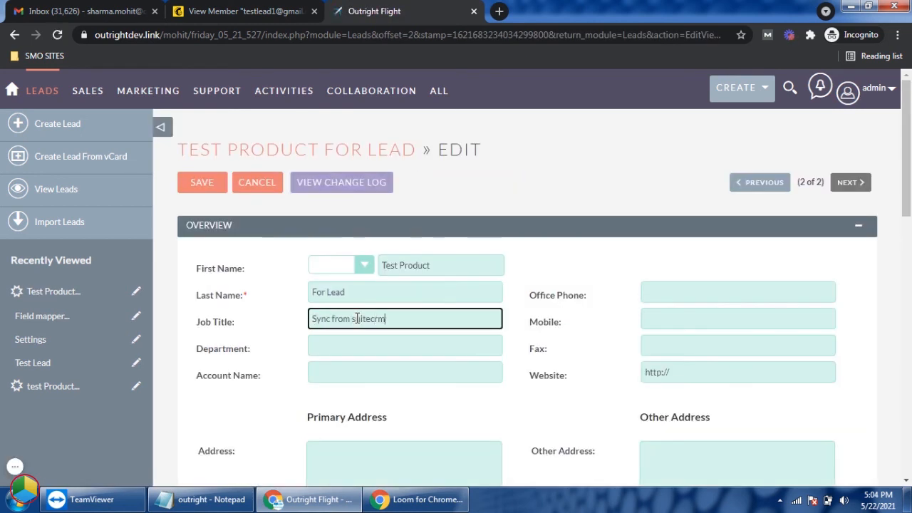
left_click(204, 186)
left_click(60, 189)
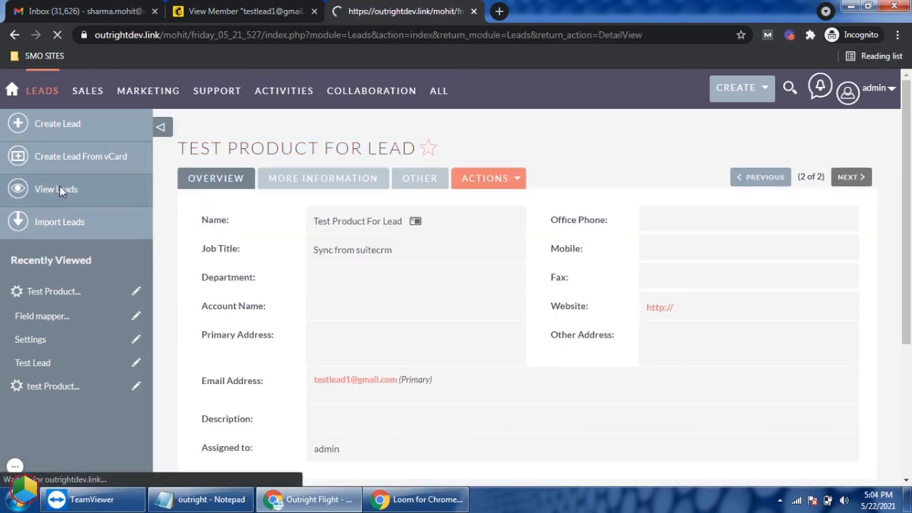
Step: Switch to Mailchimp and reload the Test Product For Lead contact to check the title in its profile information
left_click(248, 8)
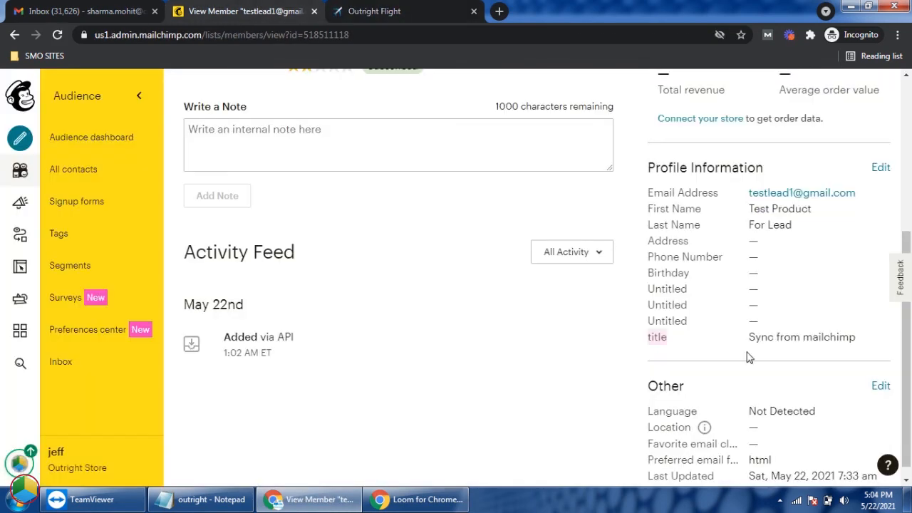
right_click(445, 323)
left_click(463, 161)
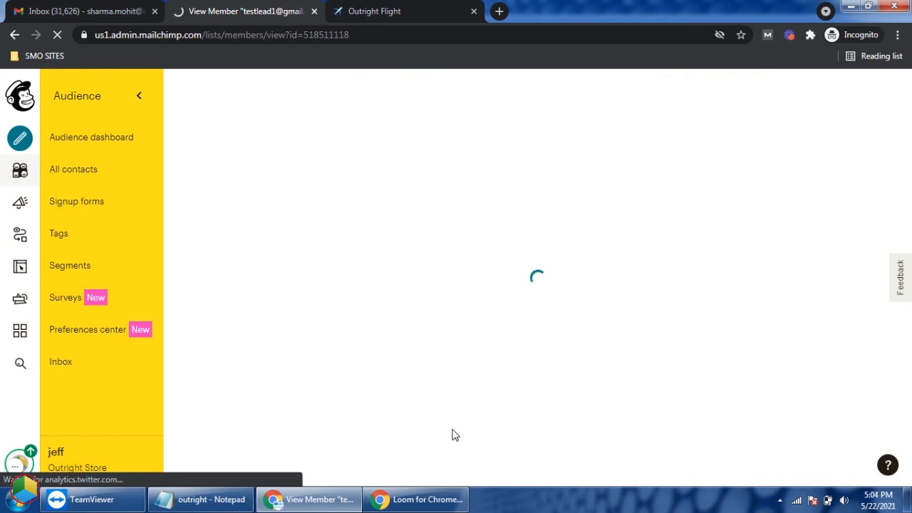
scroll(446, 408, "down", 2)
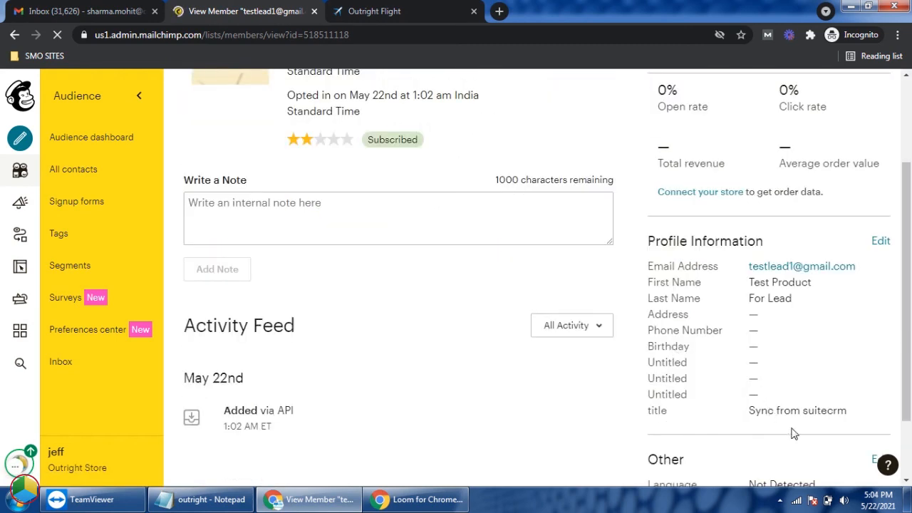
scroll(377, 383, "up", 2)
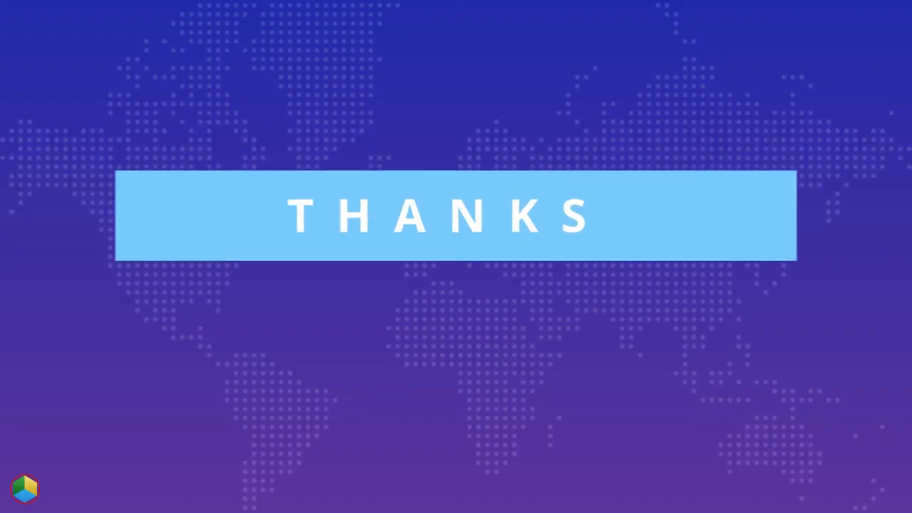